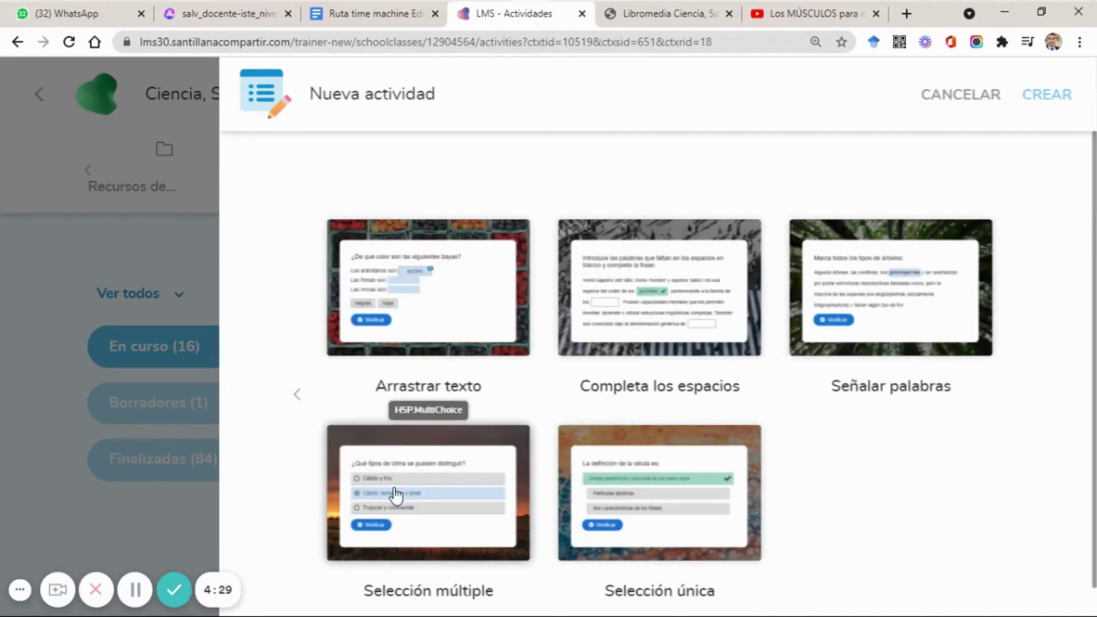
# Choose the Selección múltiple activity type and set the media shown above its question to Vídeo.
pyautogui.click(430, 492)
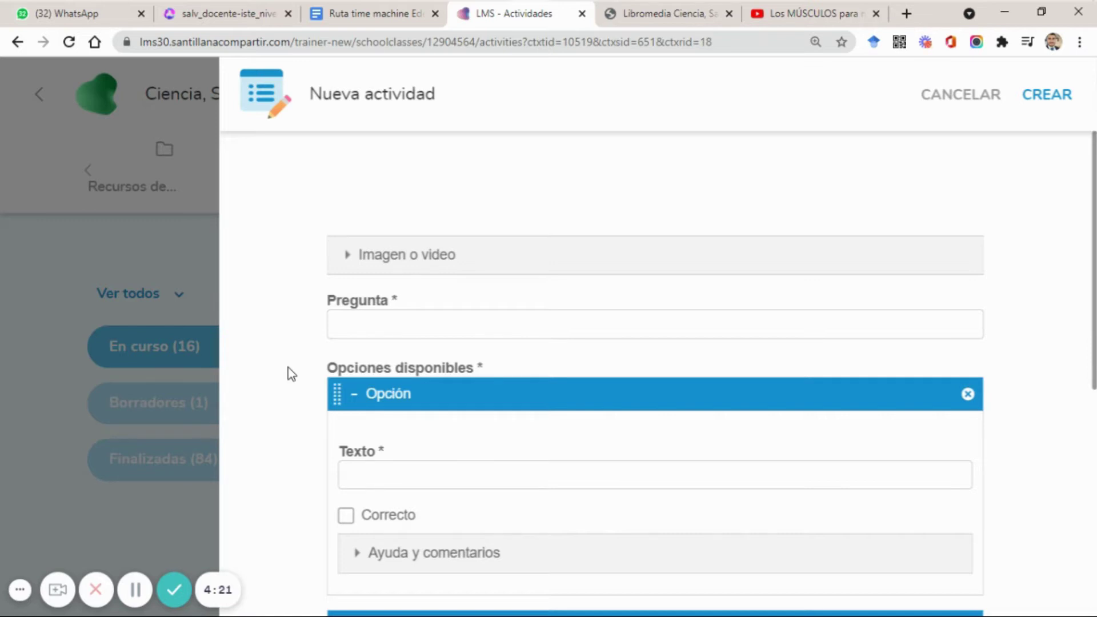
pyautogui.click(386, 259)
pyautogui.click(418, 352)
pyautogui.scroll(-1, 417, 360)
pyautogui.scroll(-2, 417, 361)
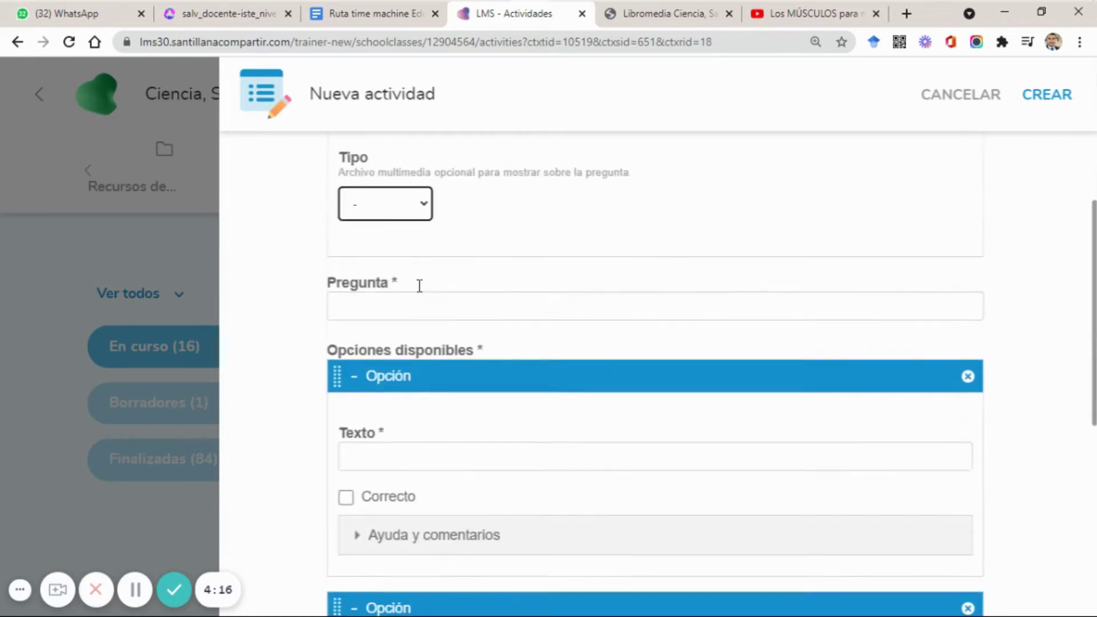
pyautogui.click(419, 216)
pyautogui.click(383, 261)
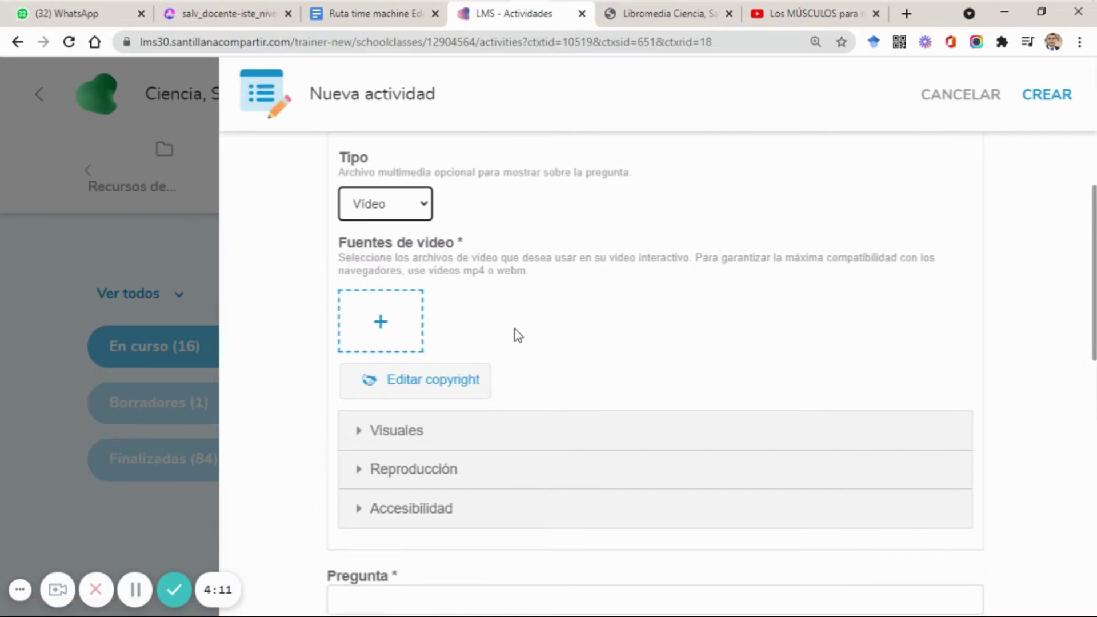
# Insert the YouTube video "Los MÚSCULOS para niños" as the question's video source, using its copied link.
pyautogui.click(381, 326)
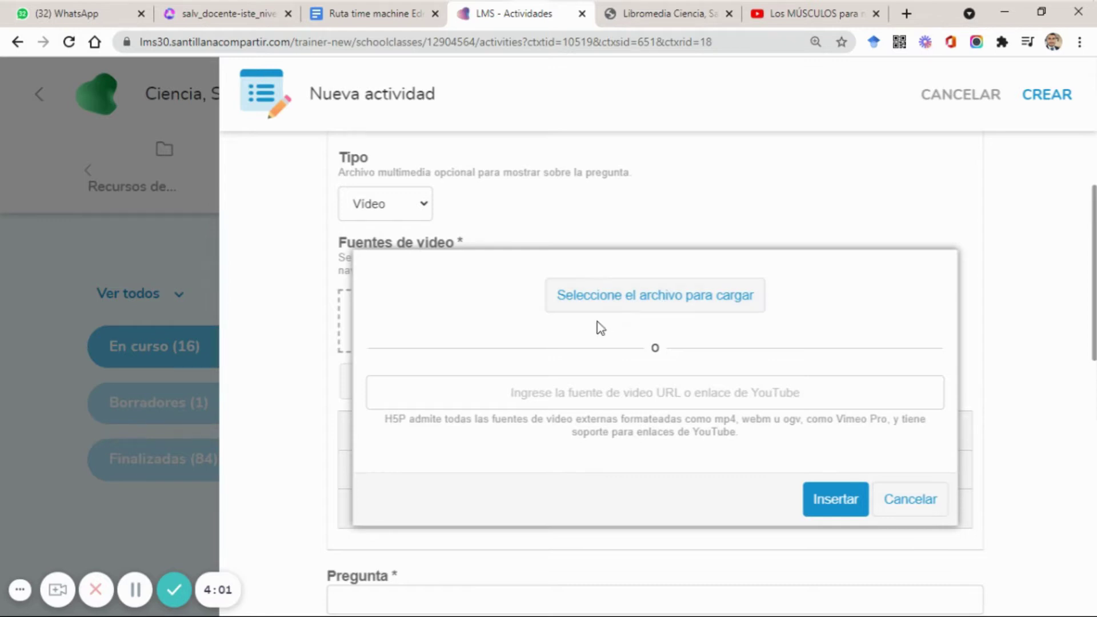
pyautogui.click(502, 389)
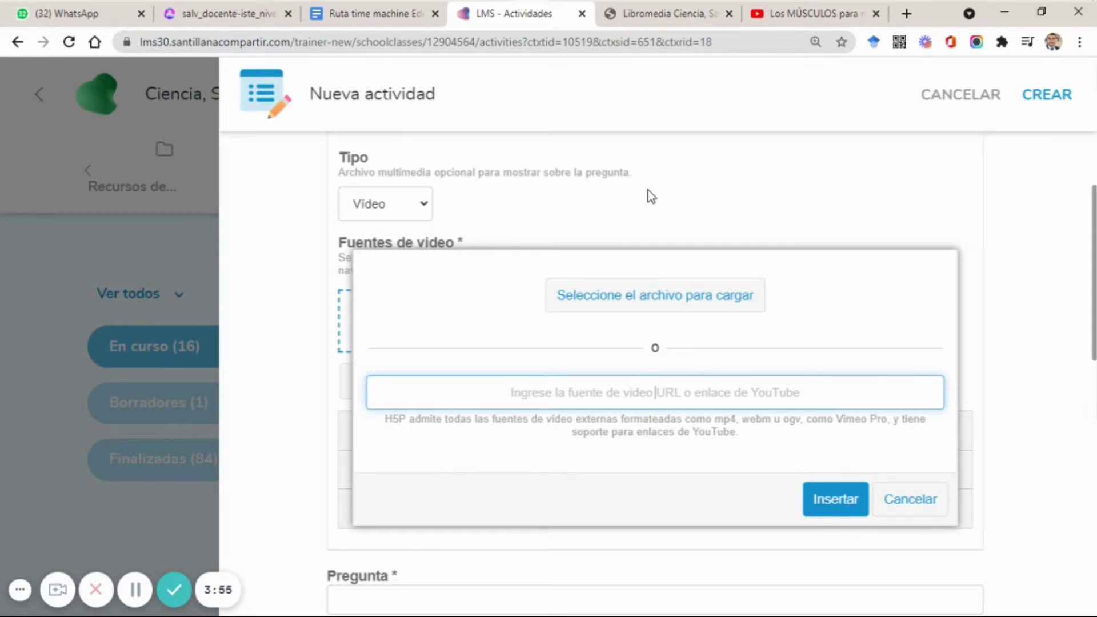
pyautogui.click(794, 18)
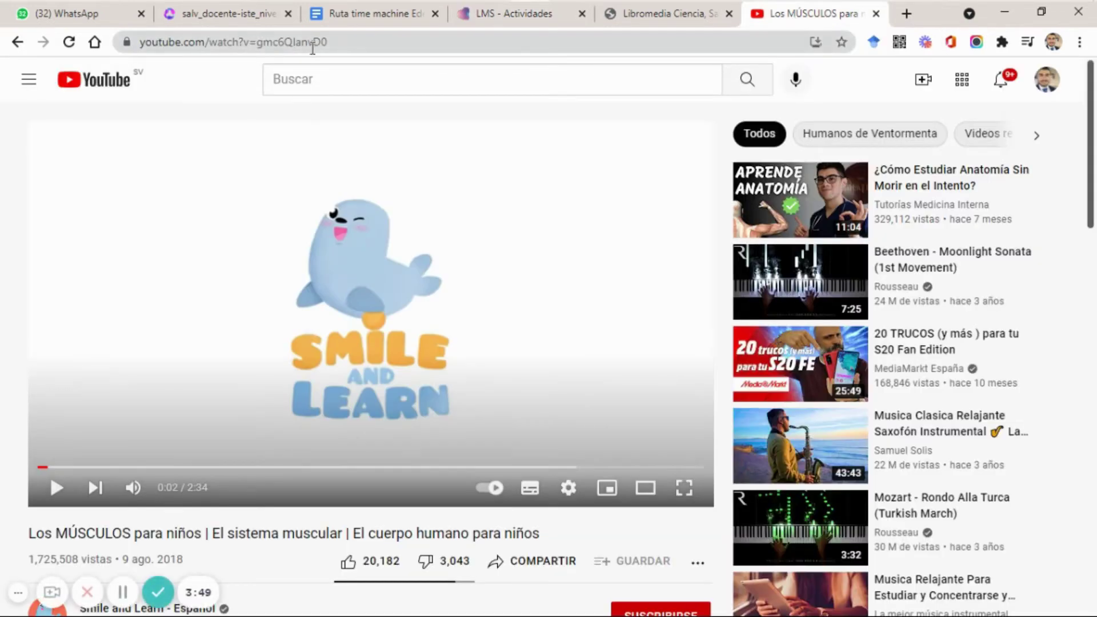
pyautogui.click(346, 46)
pyautogui.hotkey('ctrl', 'c')
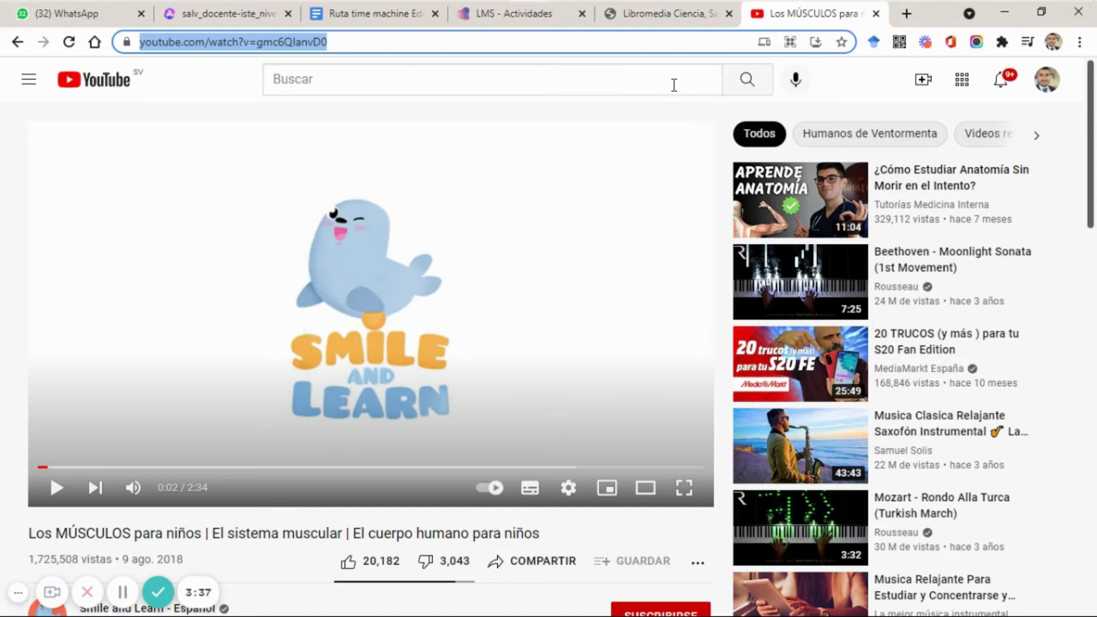
pyautogui.click(510, 18)
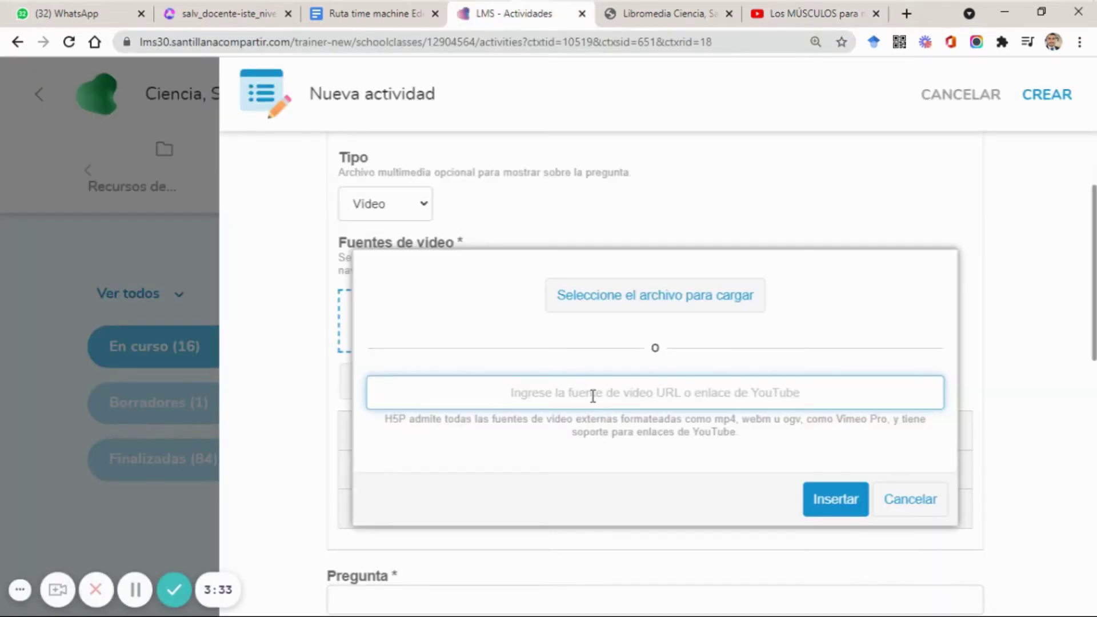
pyautogui.hotkey('ctrl', 'v')
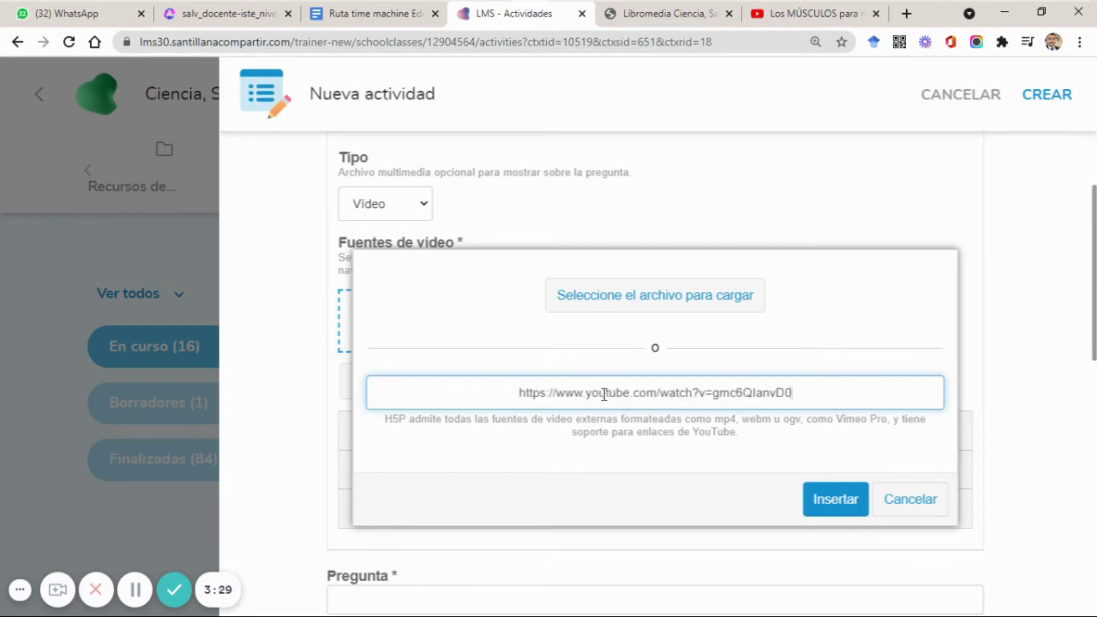
pyautogui.click(824, 508)
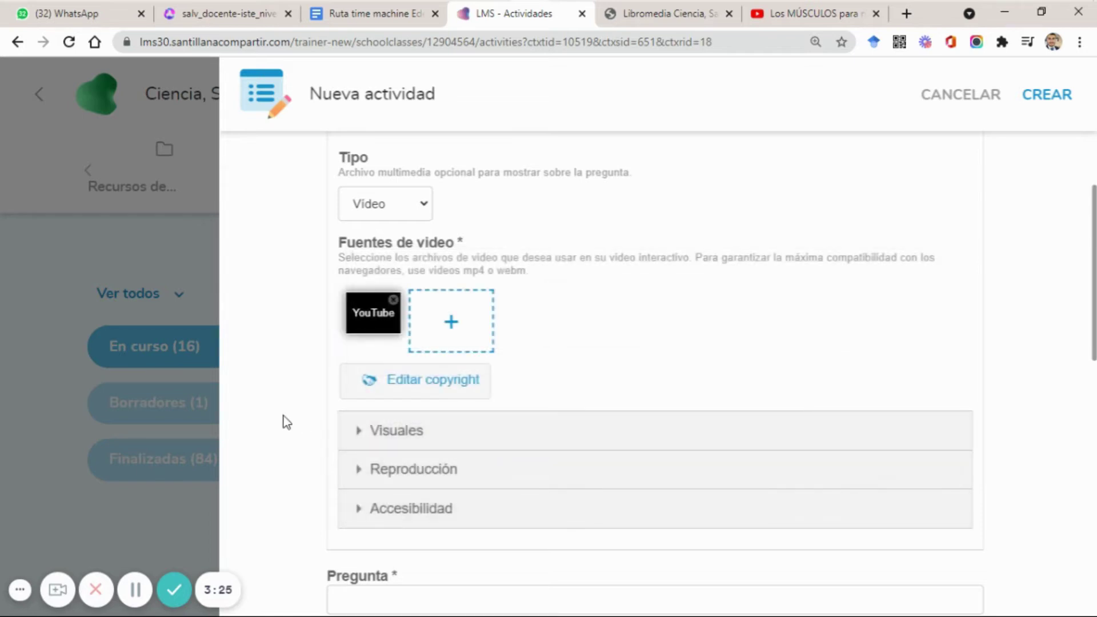
# Enter the question "Selecciona sólo las características de los músculos involuntarios." and fill the first option with "Presentan fibras lisas".
pyautogui.scroll(-3, 286, 422)
pyautogui.scroll(2, 282, 314)
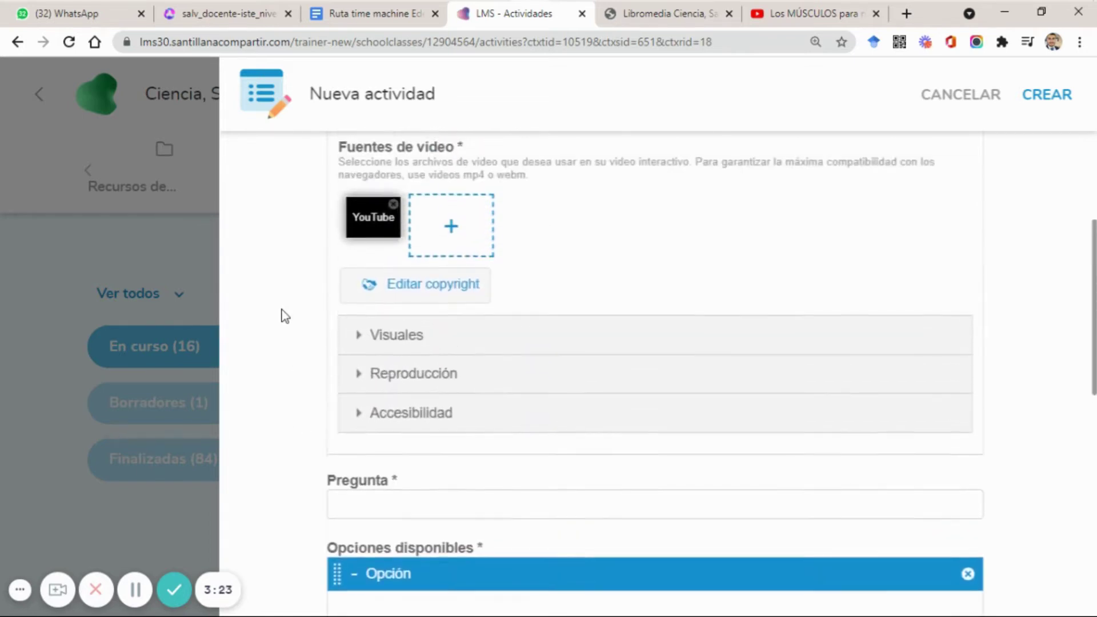
pyautogui.scroll(1, 284, 315)
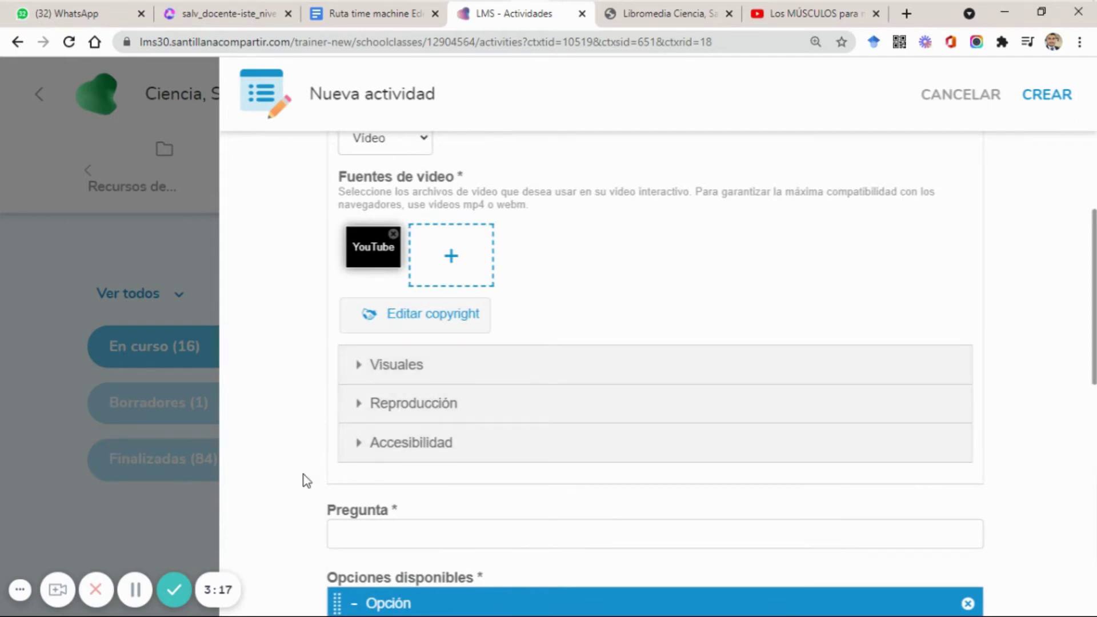
pyautogui.scroll(-4, 307, 481)
pyautogui.click(383, 298)
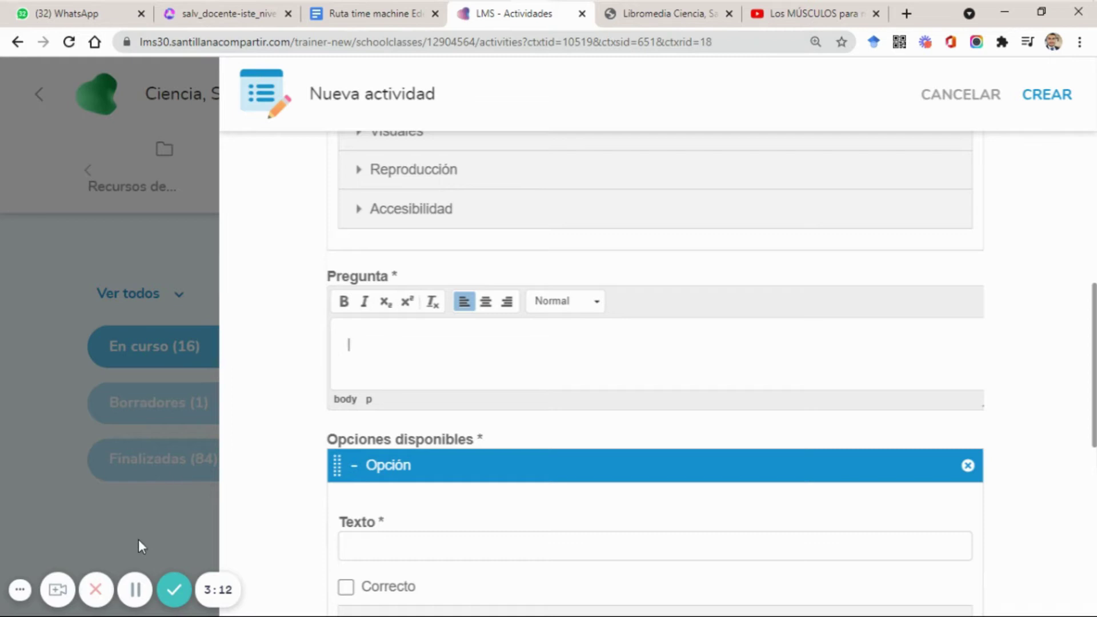
pyautogui.click(133, 588)
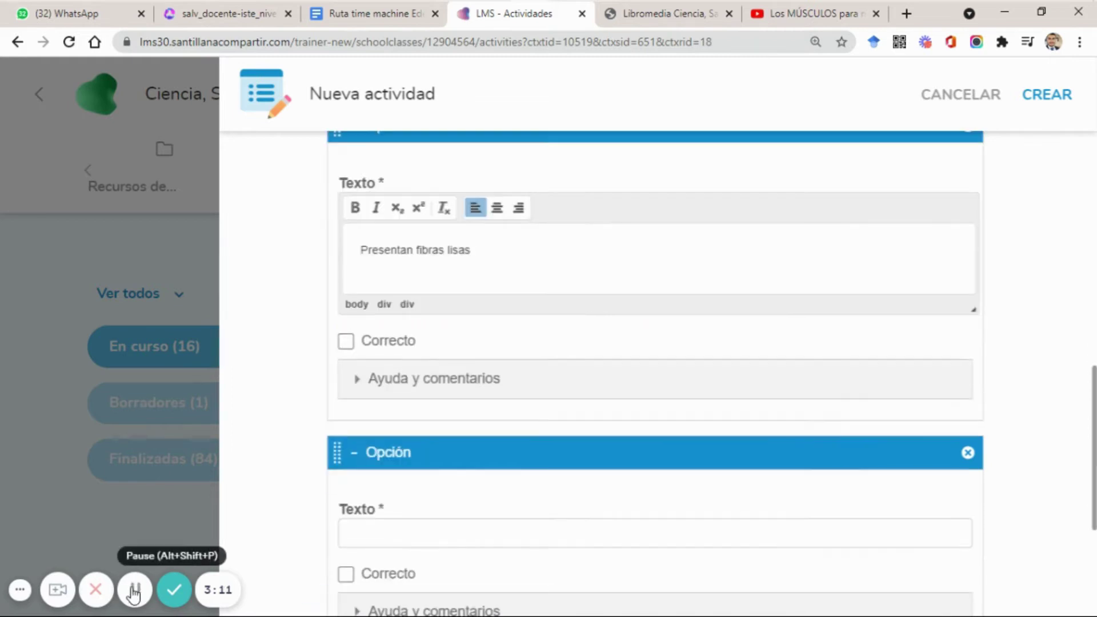
# Add options "Son muy rojos", "Son largos y finos", "Gobernados por el sistema nervioso vegetativo", "Pueden contraerse o relajarse por voluntad propia", "Sus contracciones son lentas y graduales".
pyautogui.scroll(3, 294, 363)
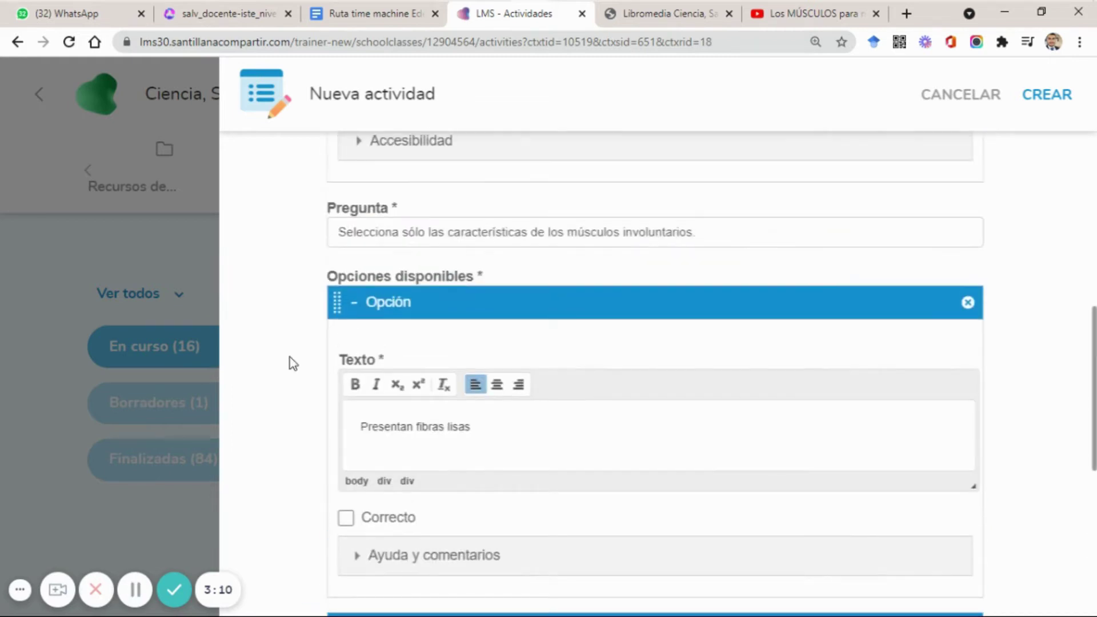
pyautogui.scroll(1, 294, 362)
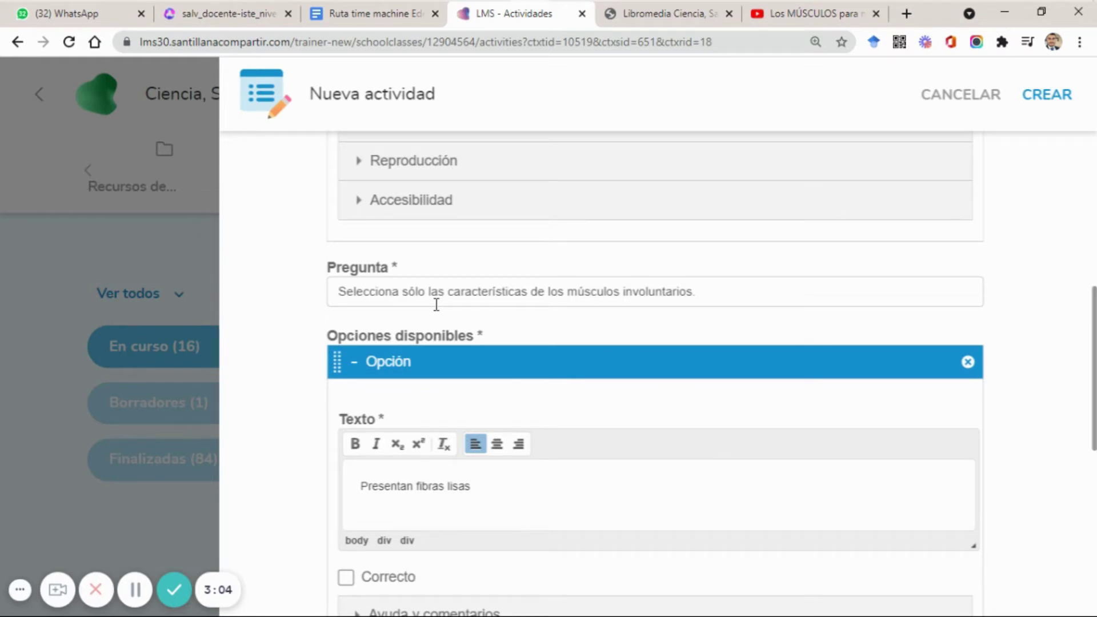
pyautogui.scroll(-3, 436, 305)
pyautogui.scroll(1, 354, 183)
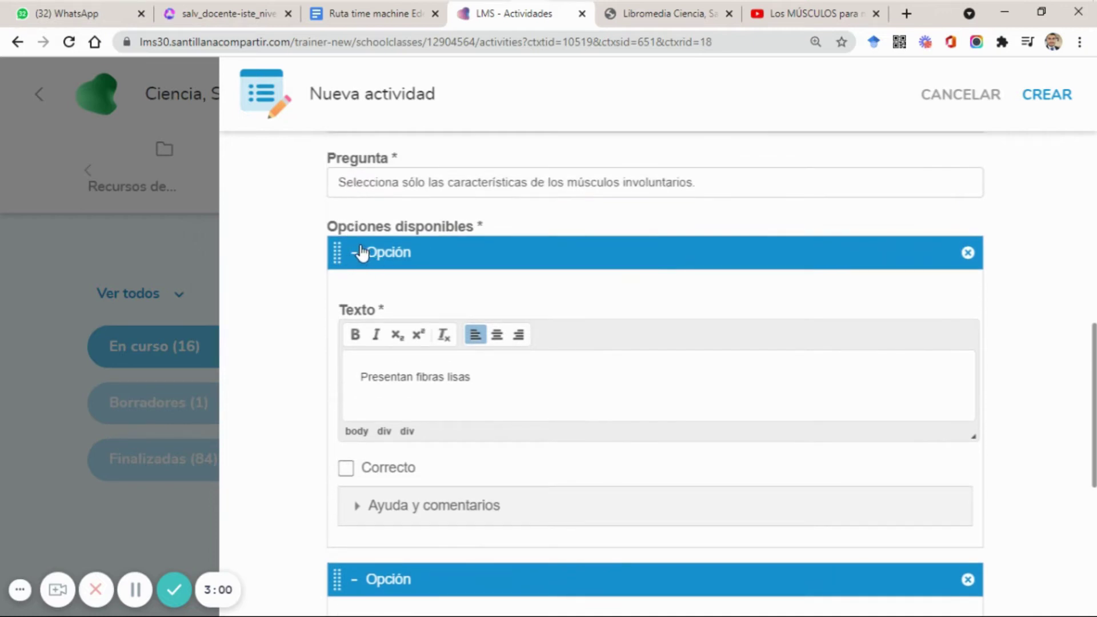
pyautogui.scroll(-4, 427, 399)
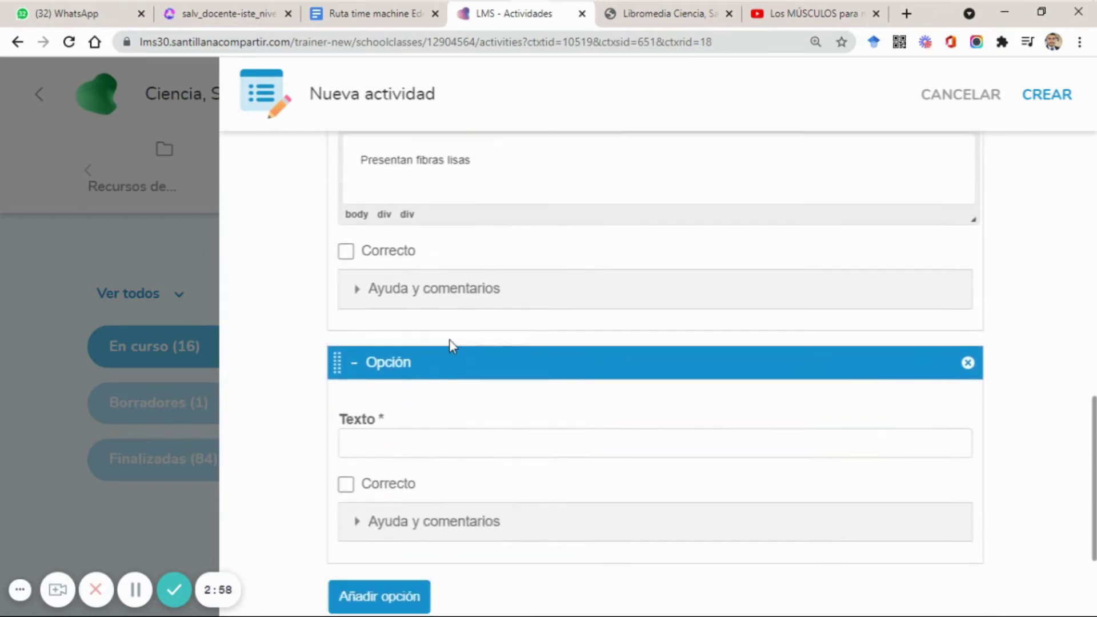
pyautogui.scroll(-3, 450, 341)
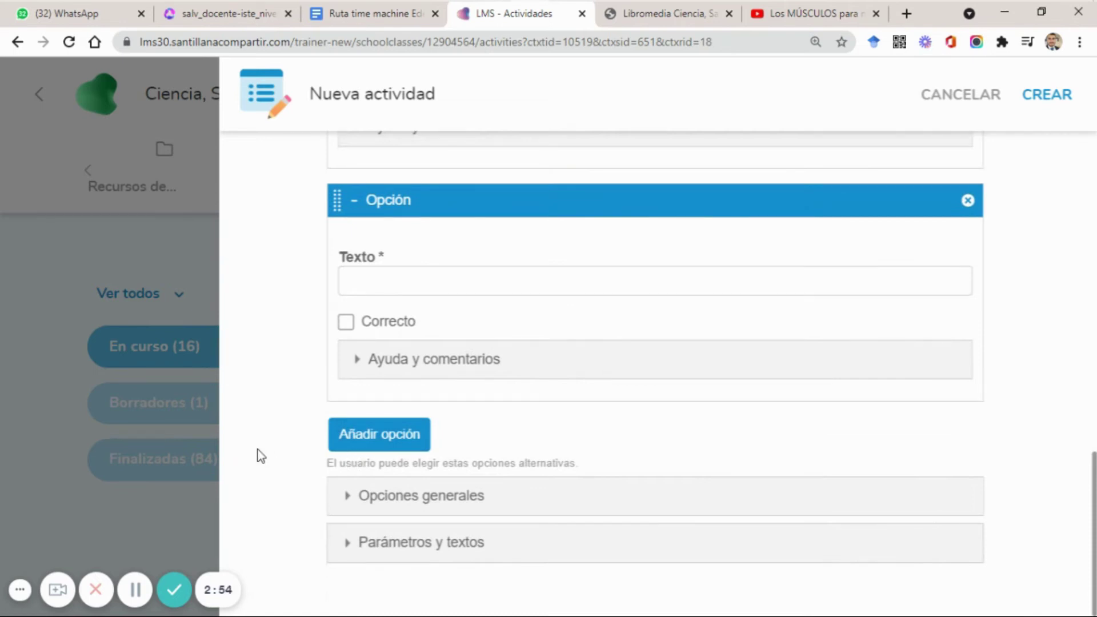
pyautogui.scroll(4, 259, 450)
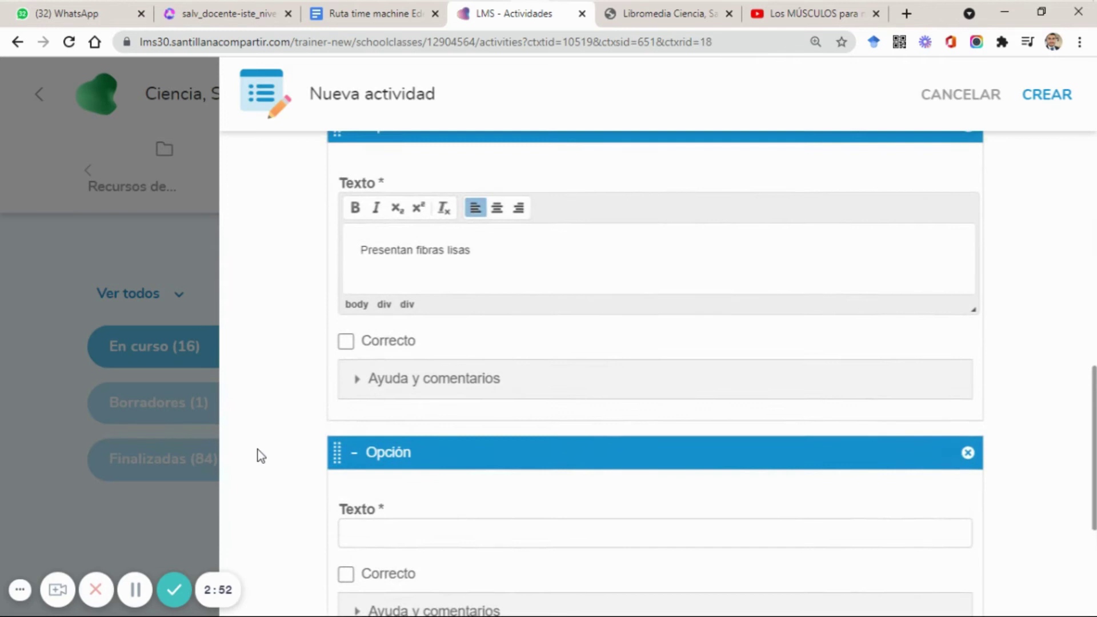
pyautogui.scroll(-1, 259, 451)
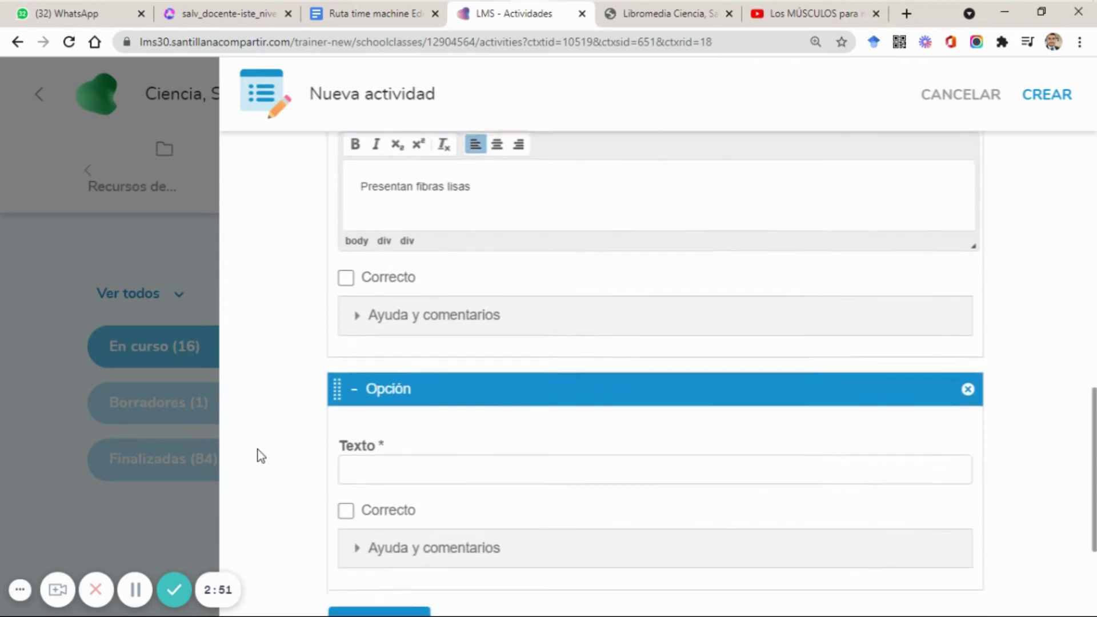
pyautogui.click(135, 588)
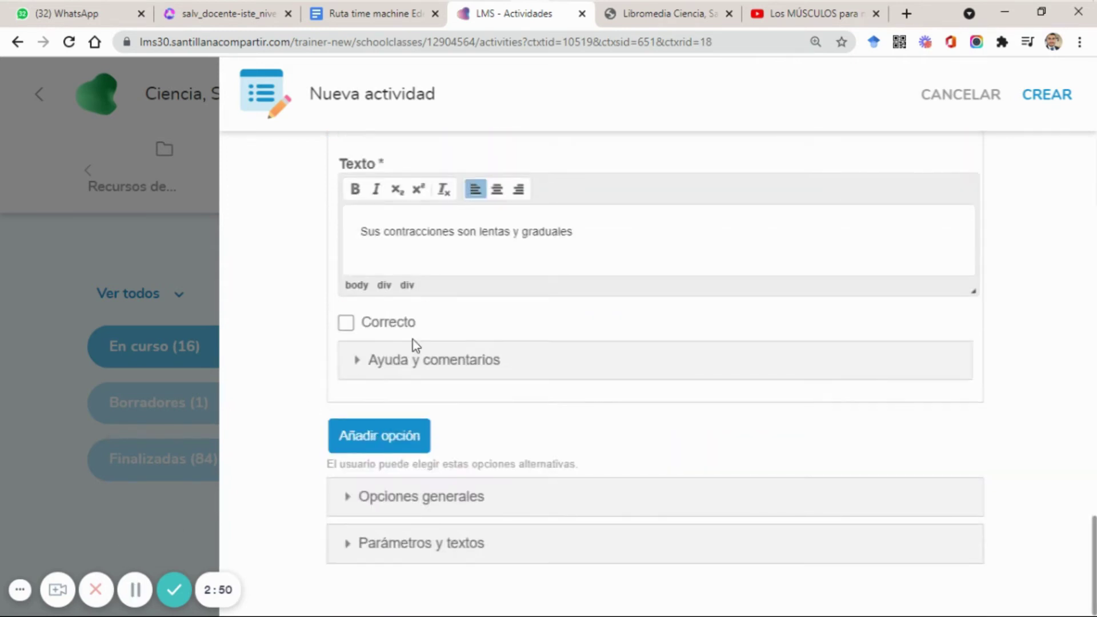
# Review the question and the text of all its answer options.
pyautogui.scroll(4, 412, 340)
pyautogui.scroll(8, 413, 339)
pyautogui.scroll(3, 412, 340)
pyautogui.scroll(-8, 412, 339)
pyautogui.scroll(-7, 413, 340)
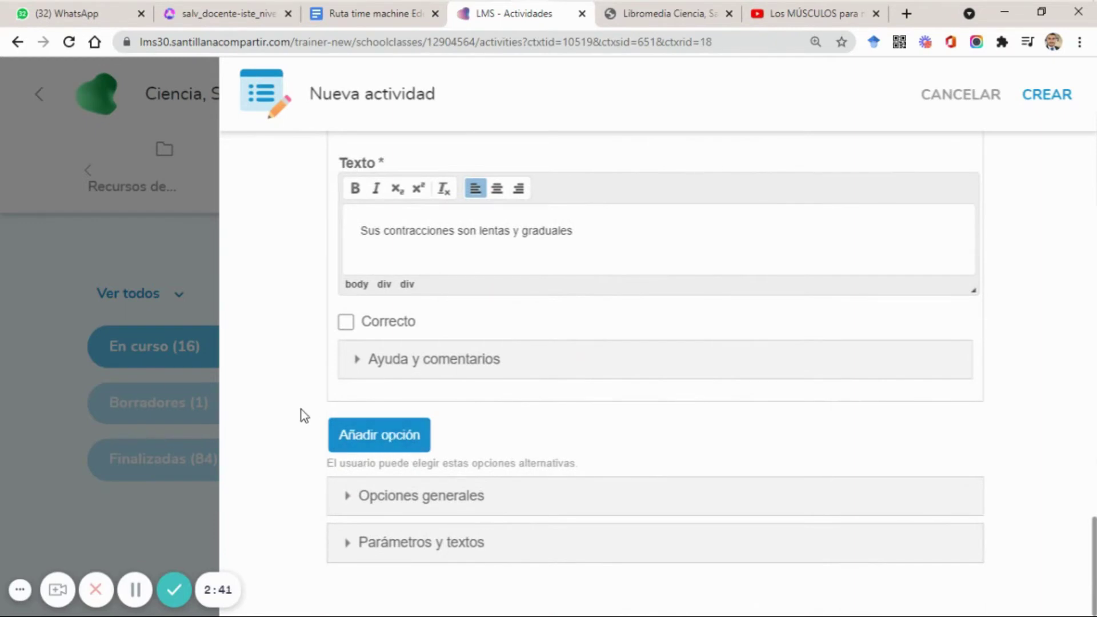
pyautogui.scroll(9, 301, 409)
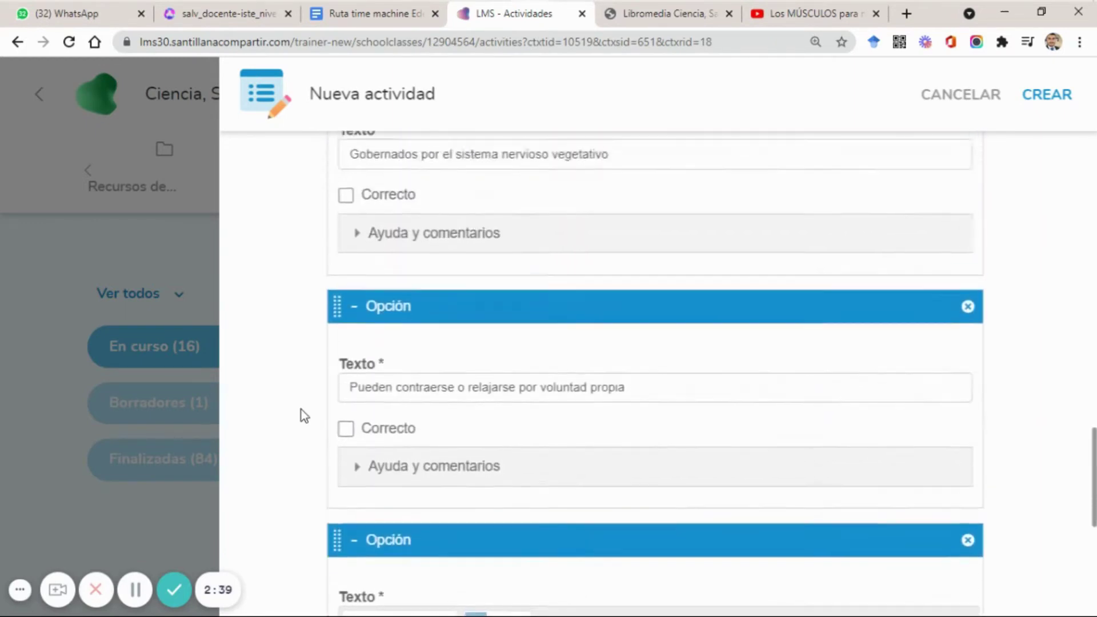
pyautogui.scroll(9, 300, 409)
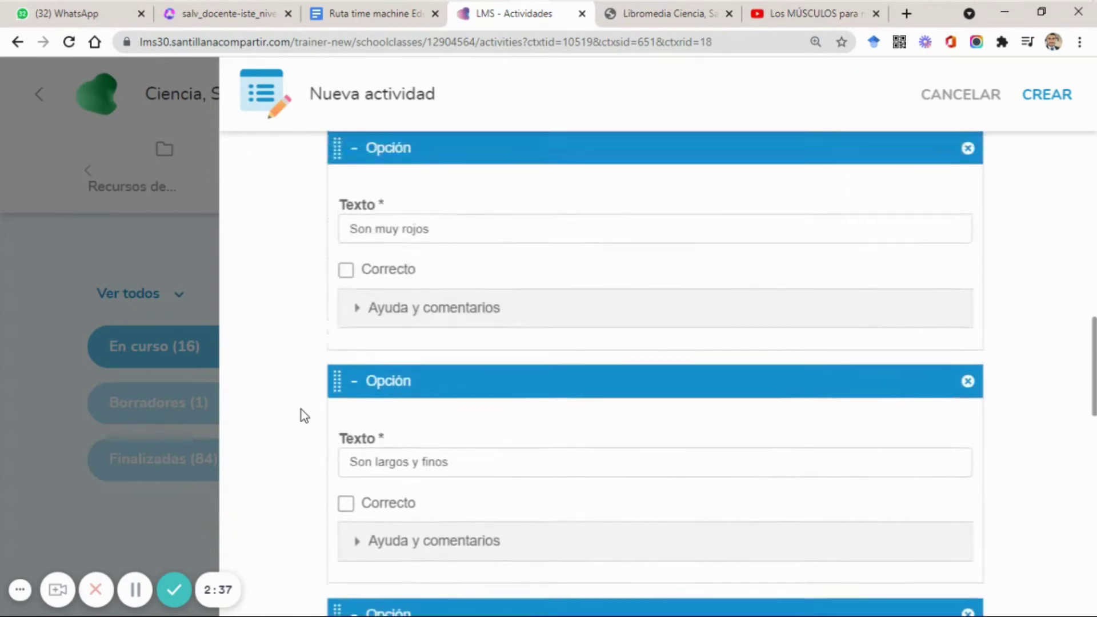
pyautogui.scroll(5, 301, 409)
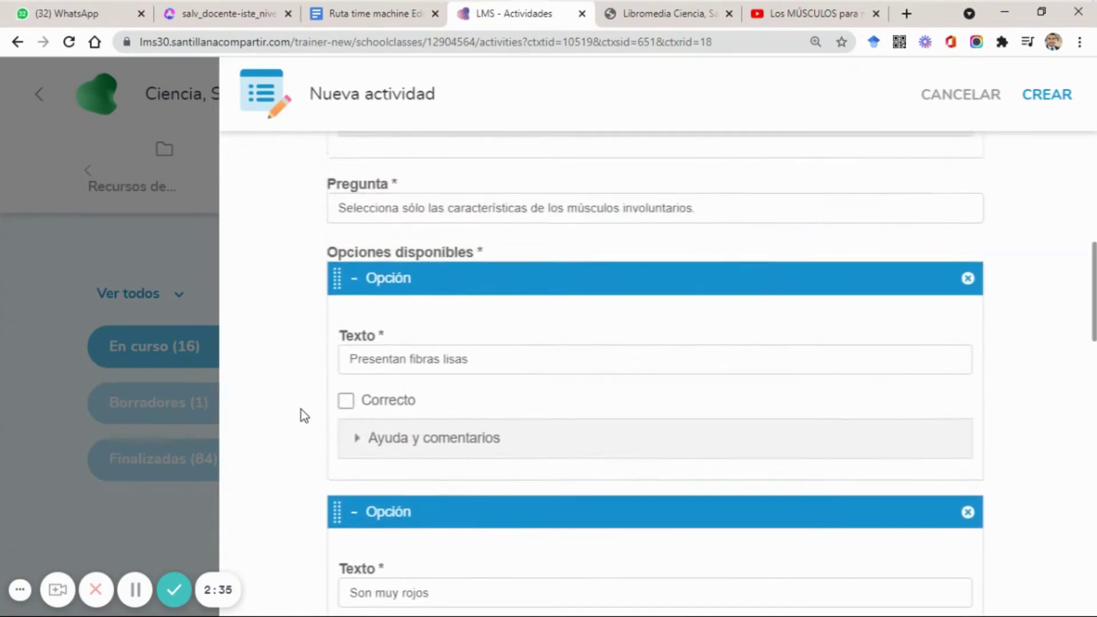
pyautogui.scroll(2, 301, 409)
pyautogui.scroll(-3, 300, 409)
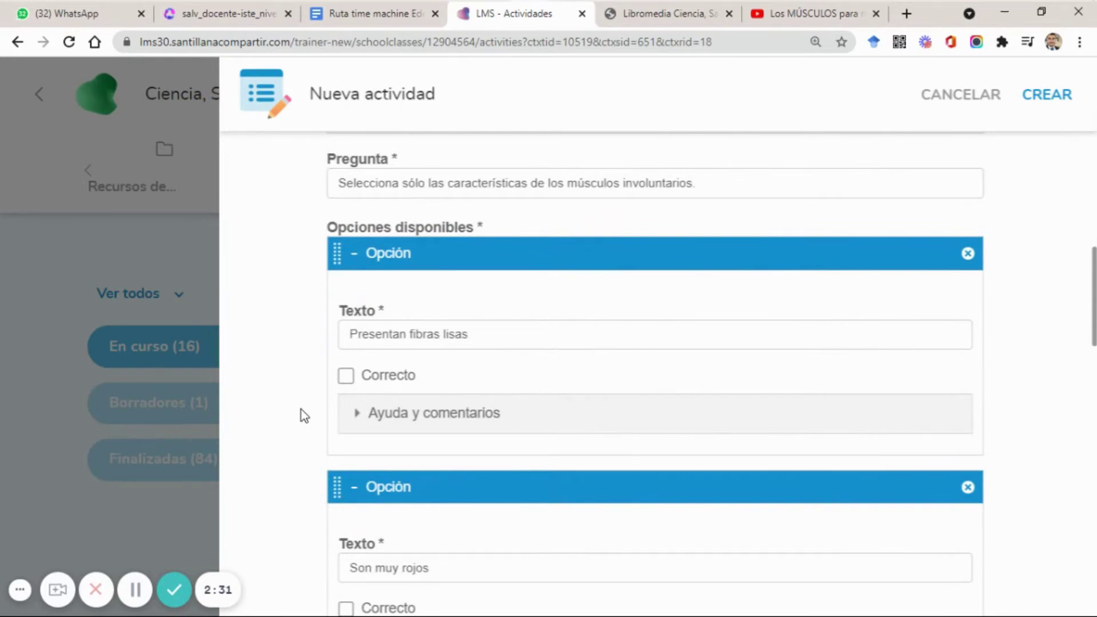
# Mark "Presentan fibras lisas", "Son largos y finos", "Gobernados por el sistema nervioso vegetativo" and "Sus contracciones son lentas y graduales" as correct answers.
pyautogui.click(349, 385)
pyautogui.scroll(-5, 272, 560)
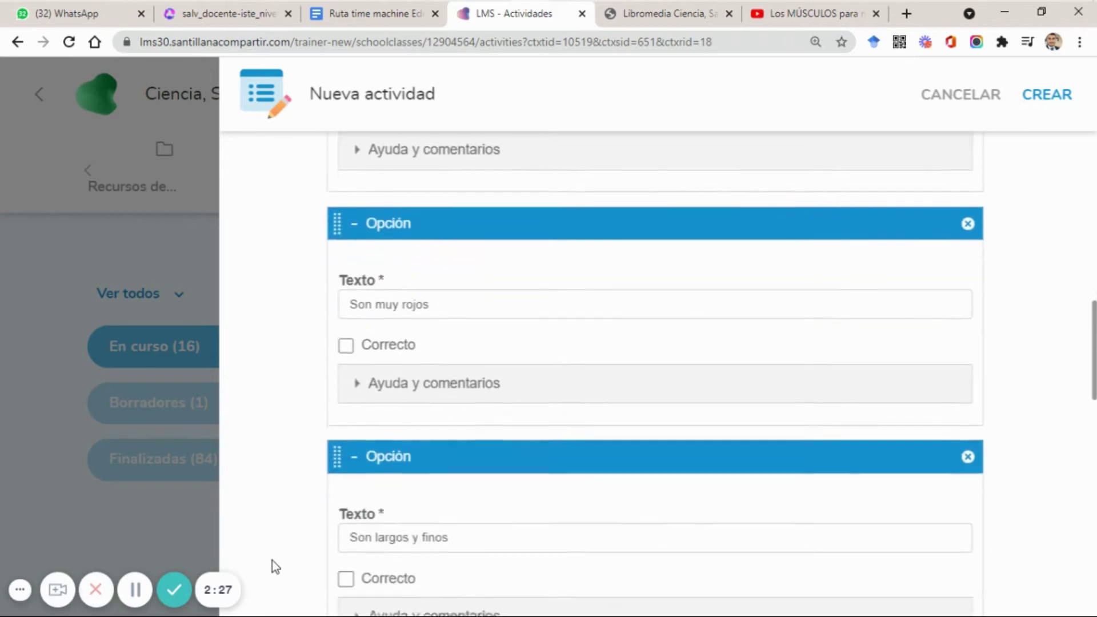
pyautogui.scroll(-3, 287, 458)
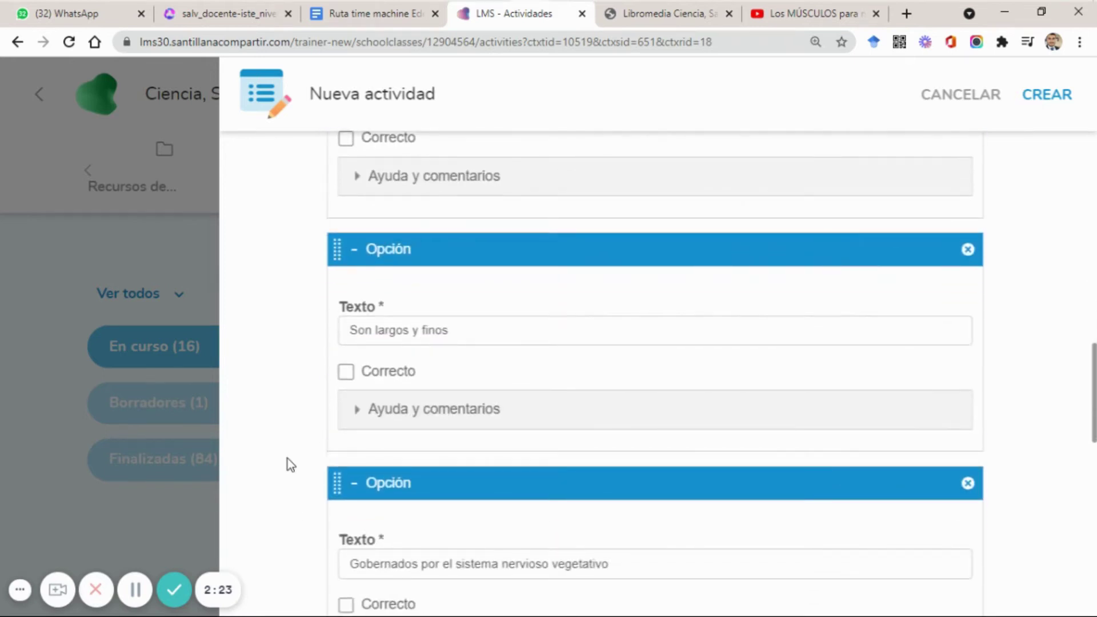
pyautogui.click(346, 372)
pyautogui.scroll(-1, 347, 375)
pyautogui.scroll(-4, 348, 368)
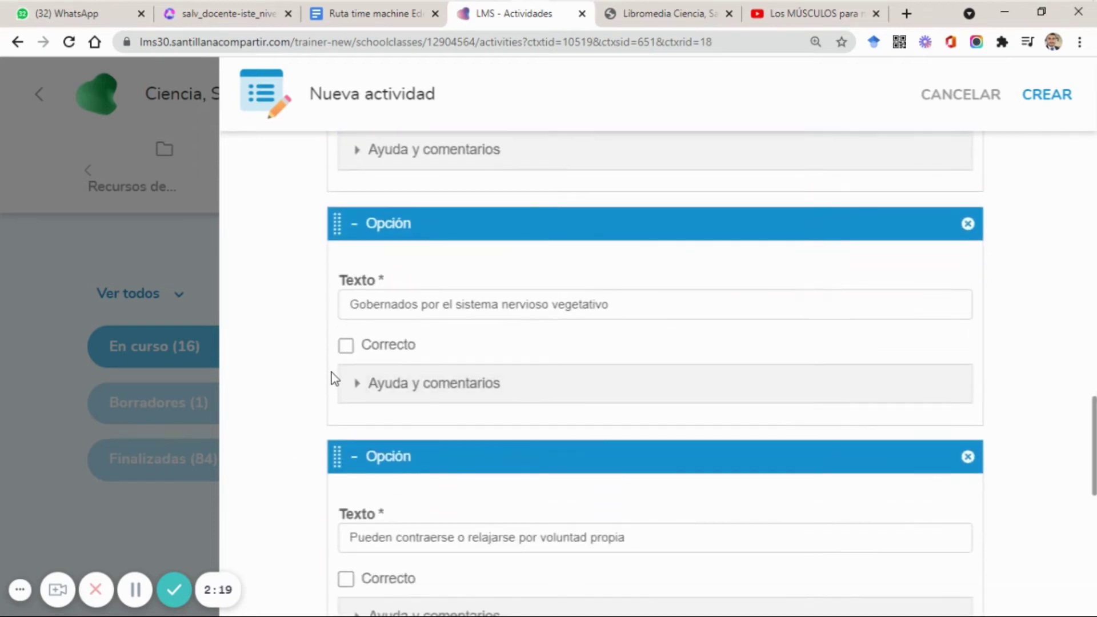
pyautogui.click(345, 346)
pyautogui.scroll(-4, 290, 485)
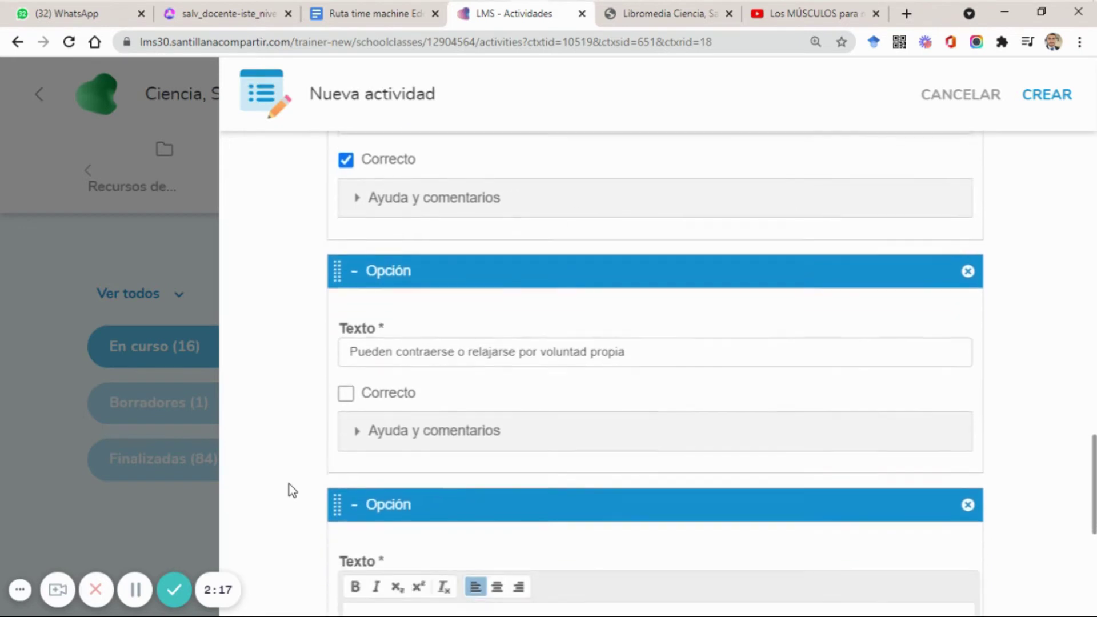
pyautogui.scroll(-5, 289, 485)
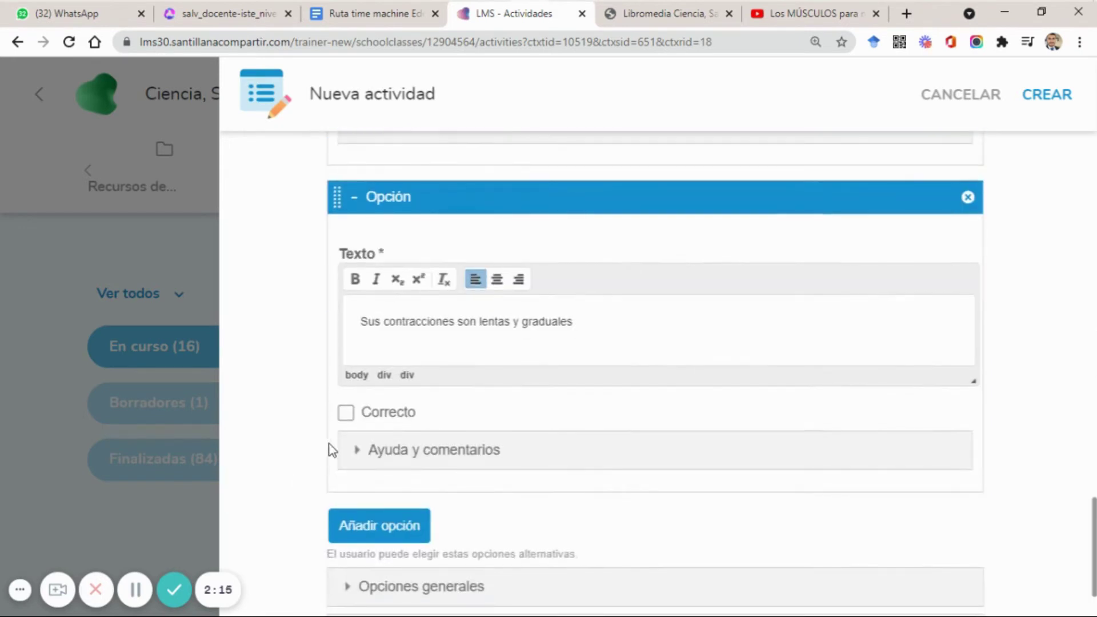
pyautogui.scroll(-2, 249, 543)
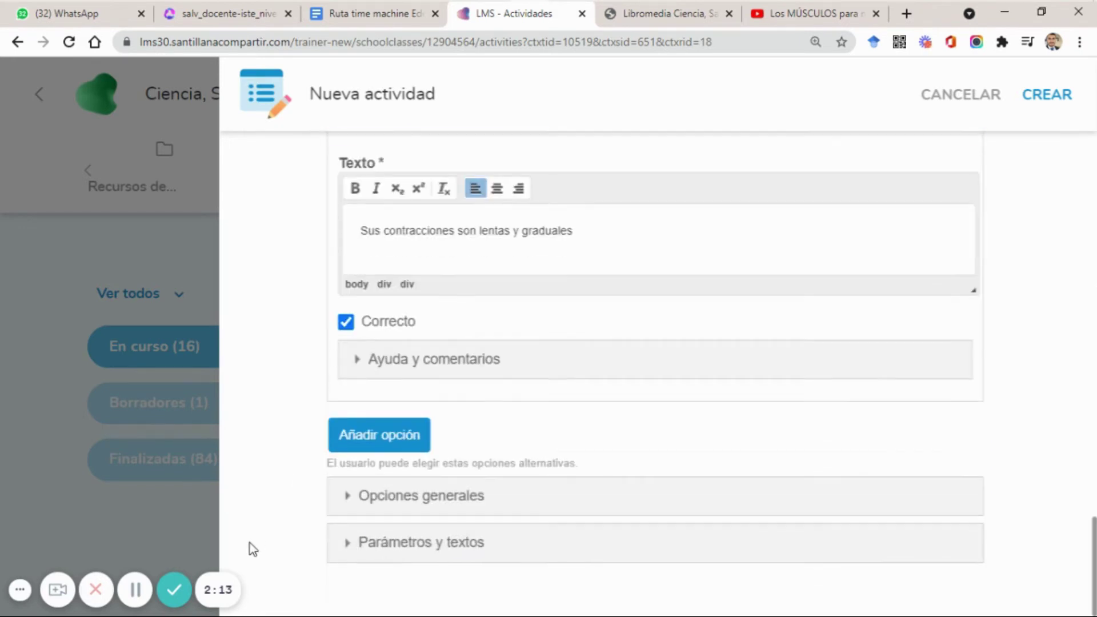
# Review the general options, including the available question types, and the sections under "Parámetros y textos", without changing any setting.
pyautogui.click(390, 513)
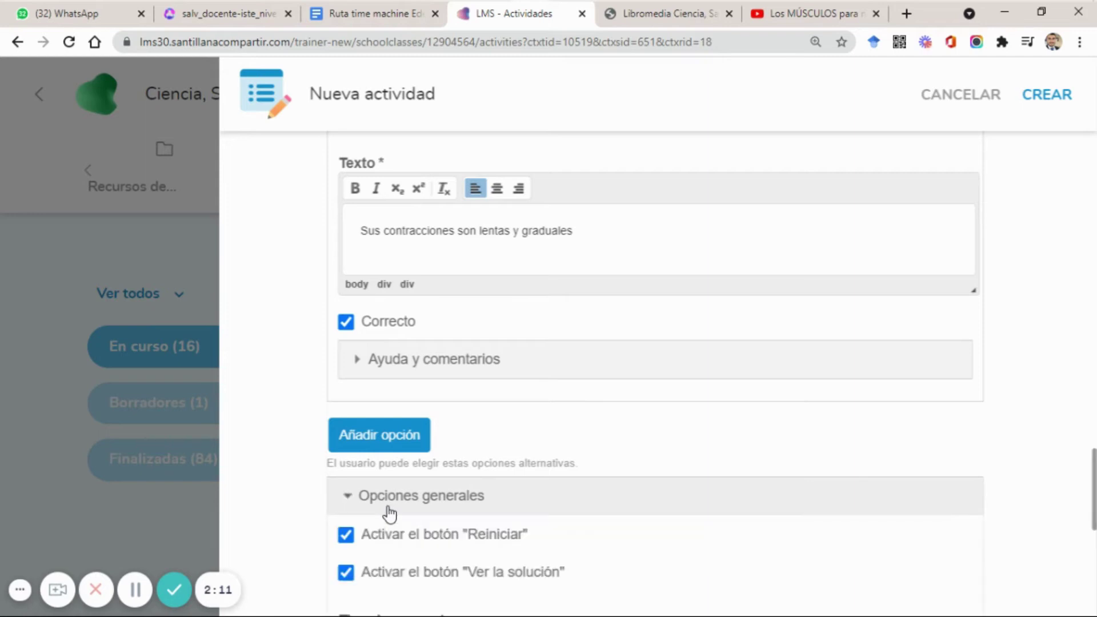
pyautogui.scroll(-5, 390, 509)
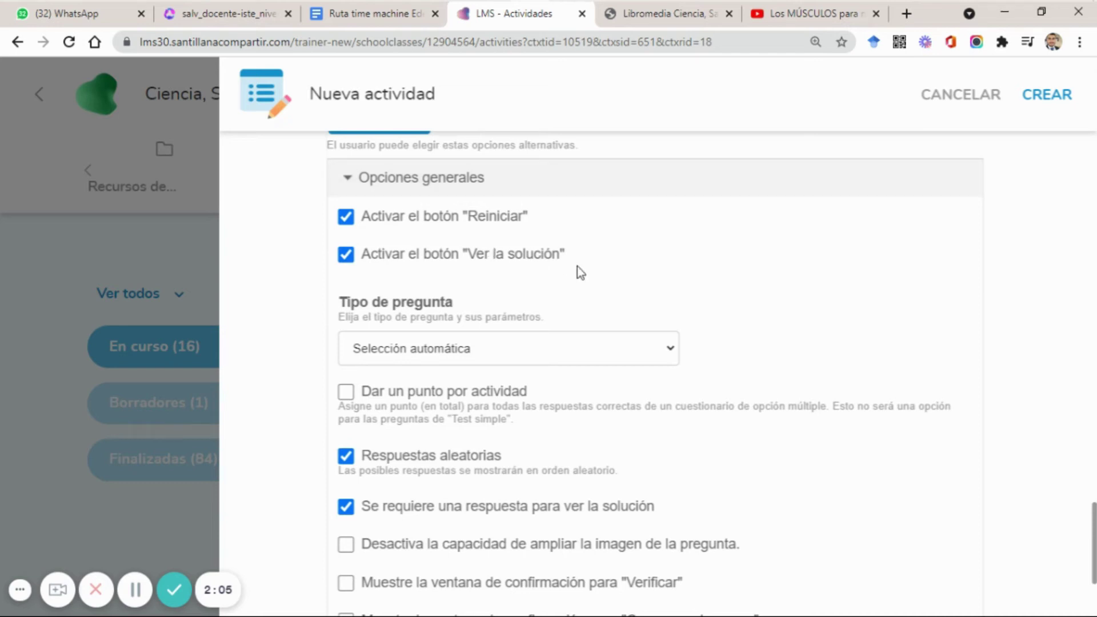
pyautogui.click(656, 364)
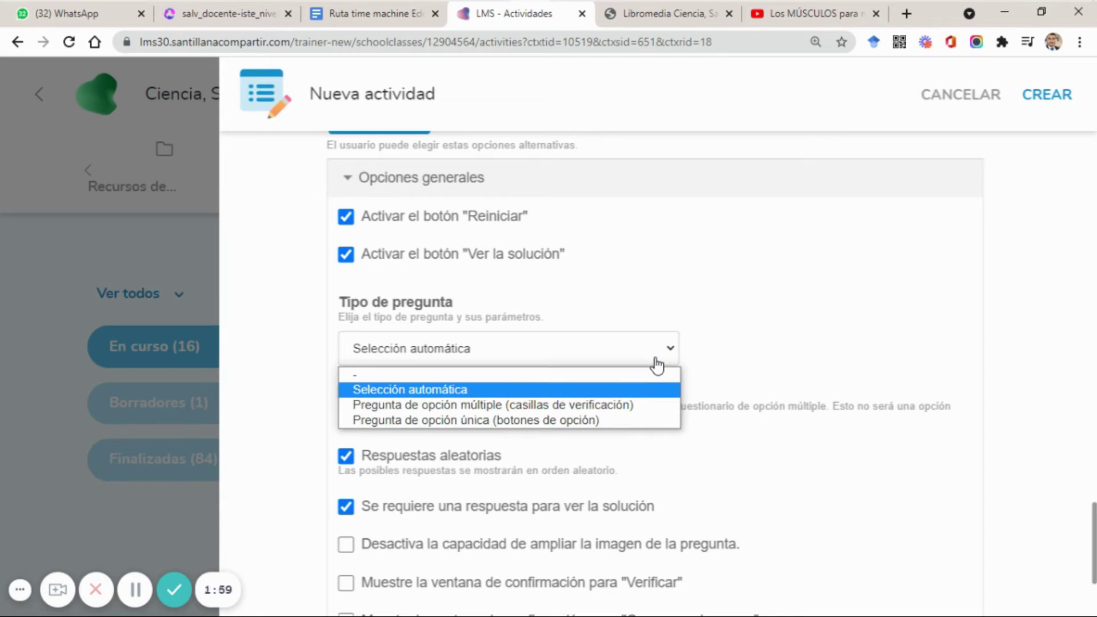
pyautogui.click(800, 303)
pyautogui.scroll(-2, 284, 510)
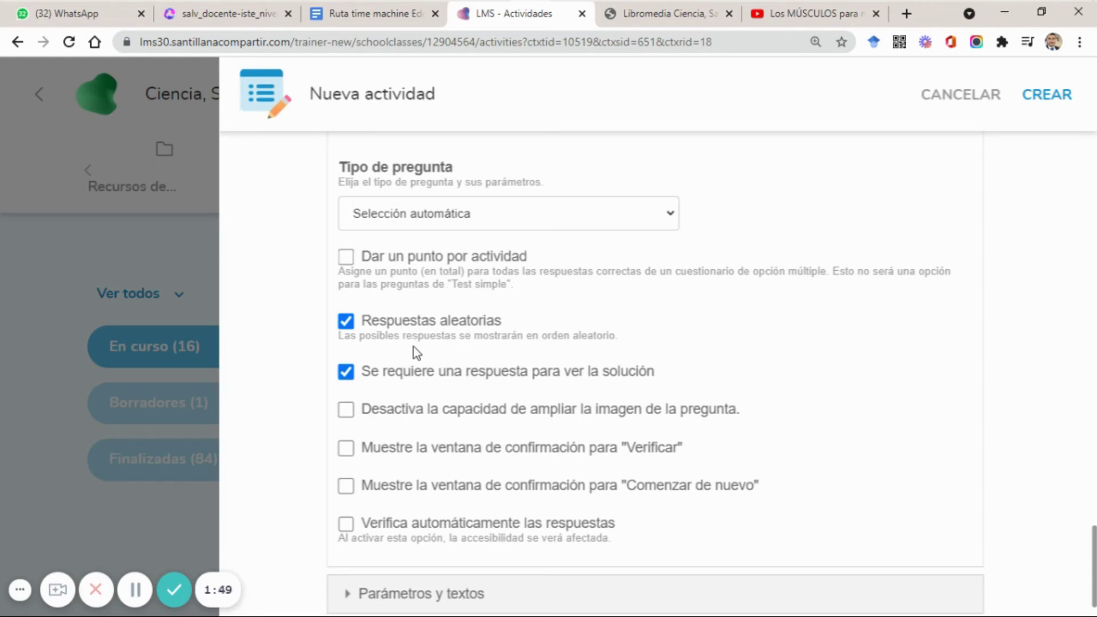
pyautogui.scroll(-1, 516, 396)
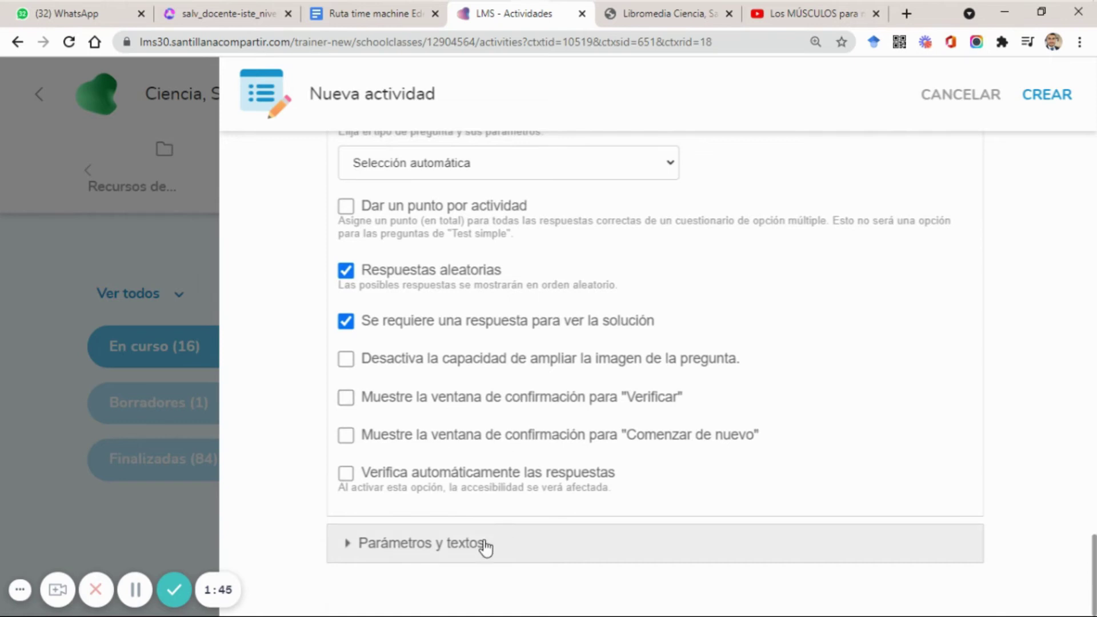
pyautogui.click(445, 550)
pyautogui.scroll(-4, 445, 550)
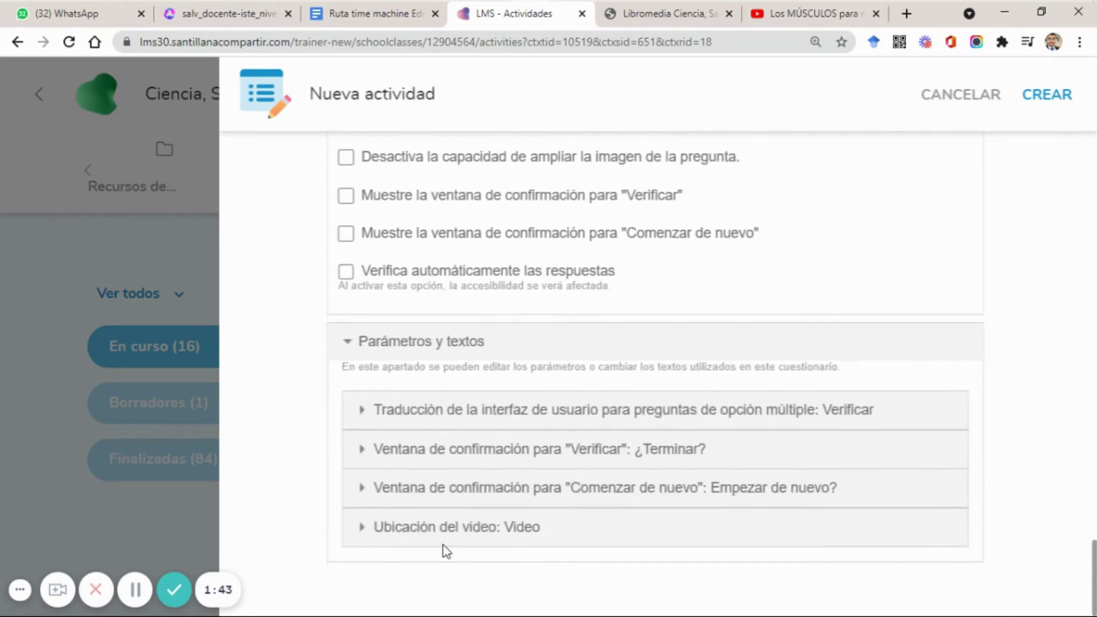
# Create the new multiple-choice activity from the completed question form.
pyautogui.scroll(20, 470, 364)
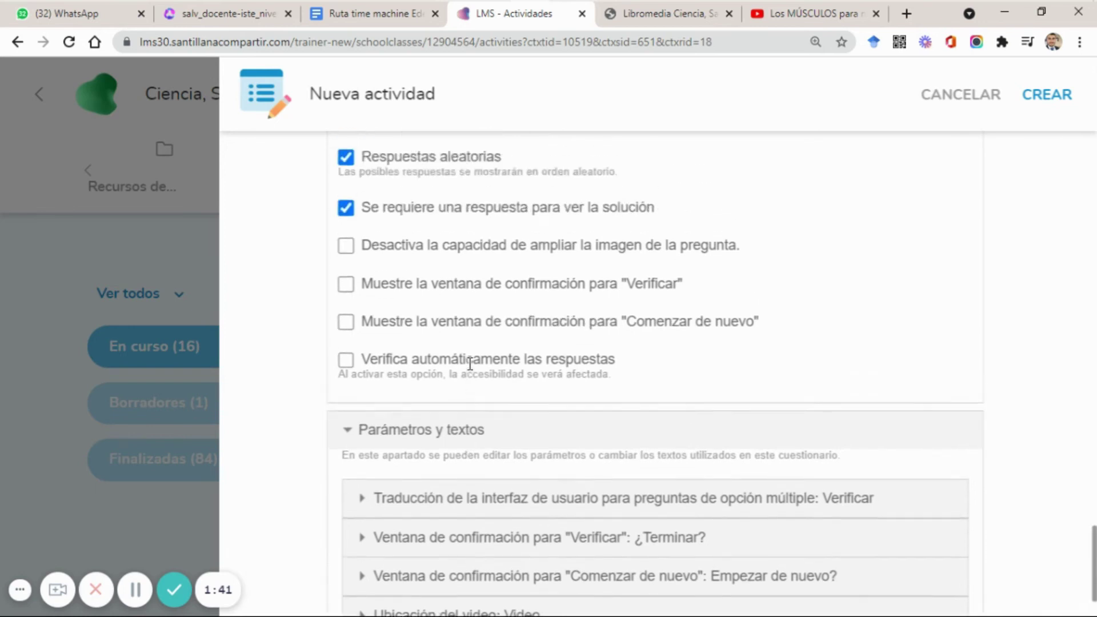
pyautogui.scroll(14, 469, 371)
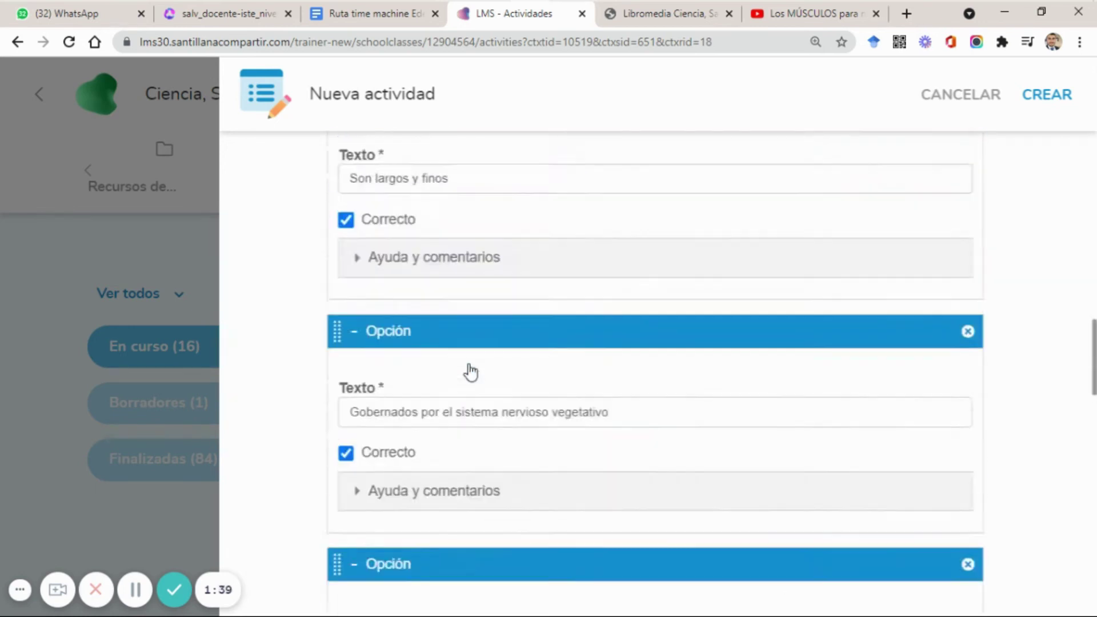
pyautogui.scroll(3, 468, 364)
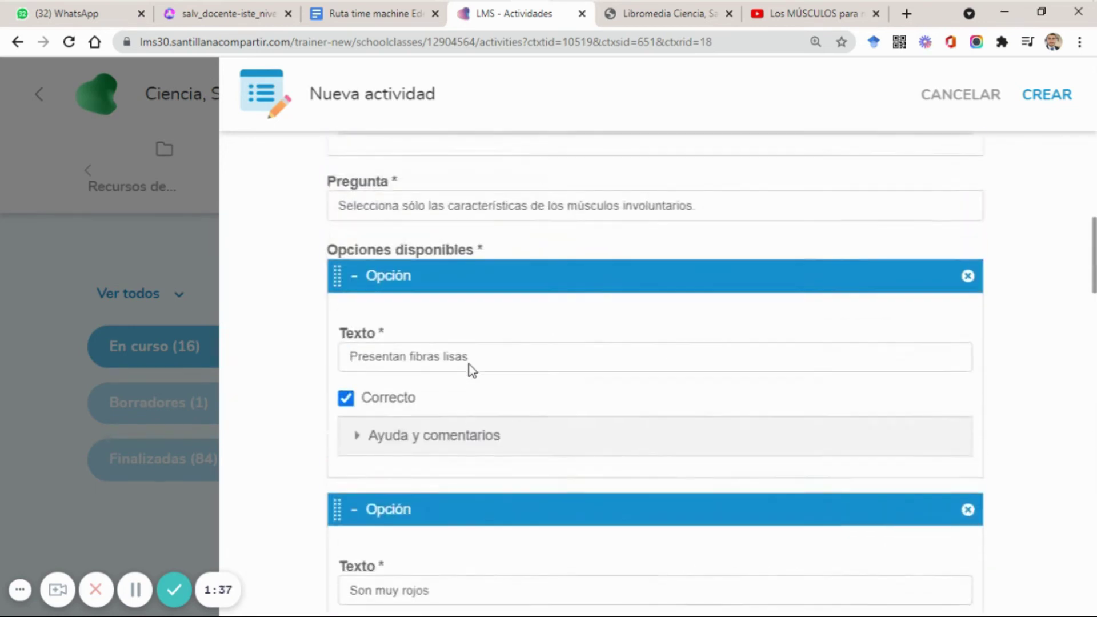
pyautogui.scroll(4, 273, 417)
pyautogui.scroll(2, 274, 423)
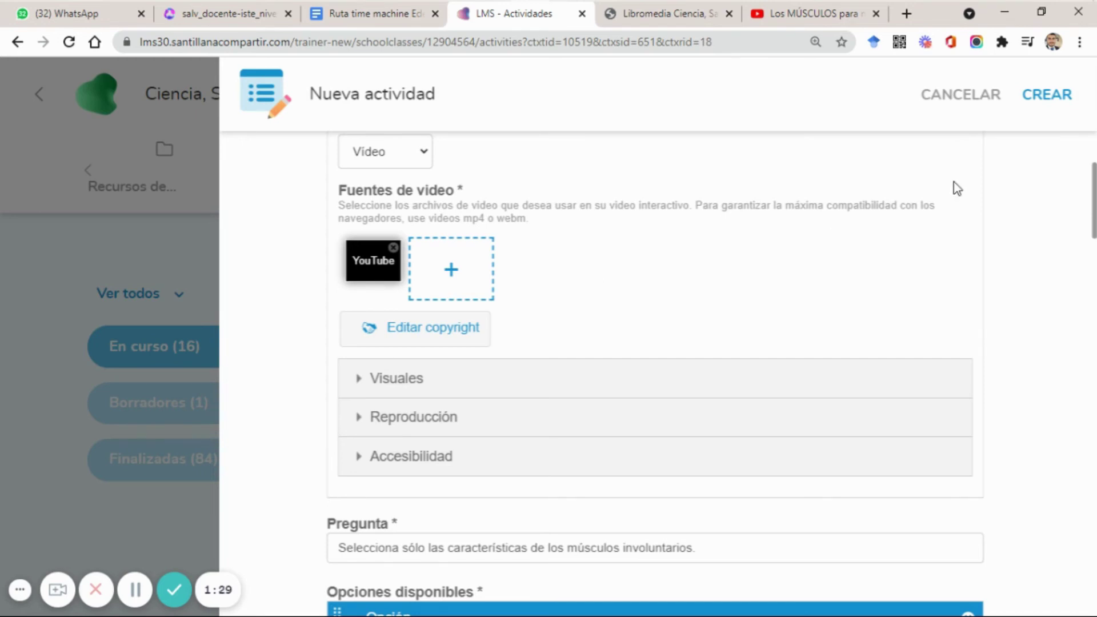
pyautogui.click(1048, 95)
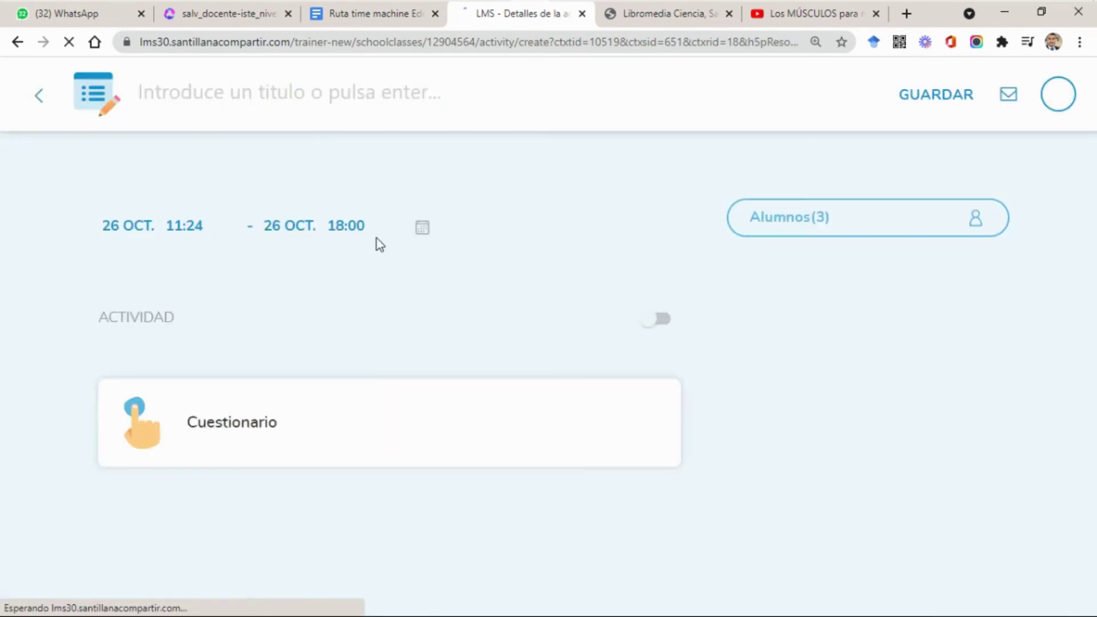
# Title the activity "El sistema muscular múltiple".
pyautogui.click(152, 98)
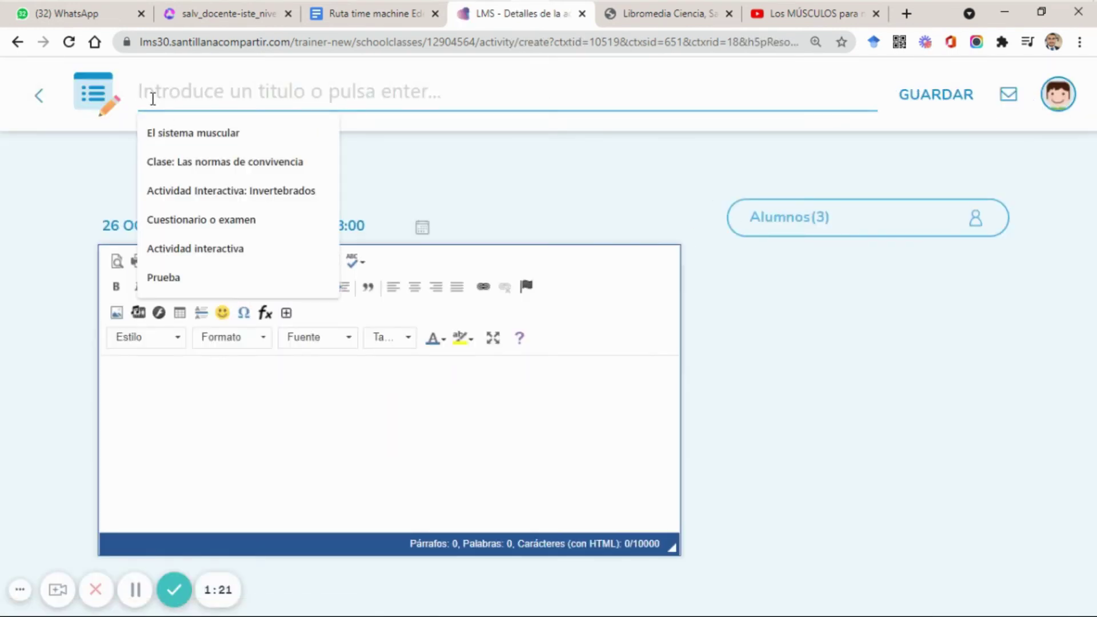
pyautogui.click(239, 140)
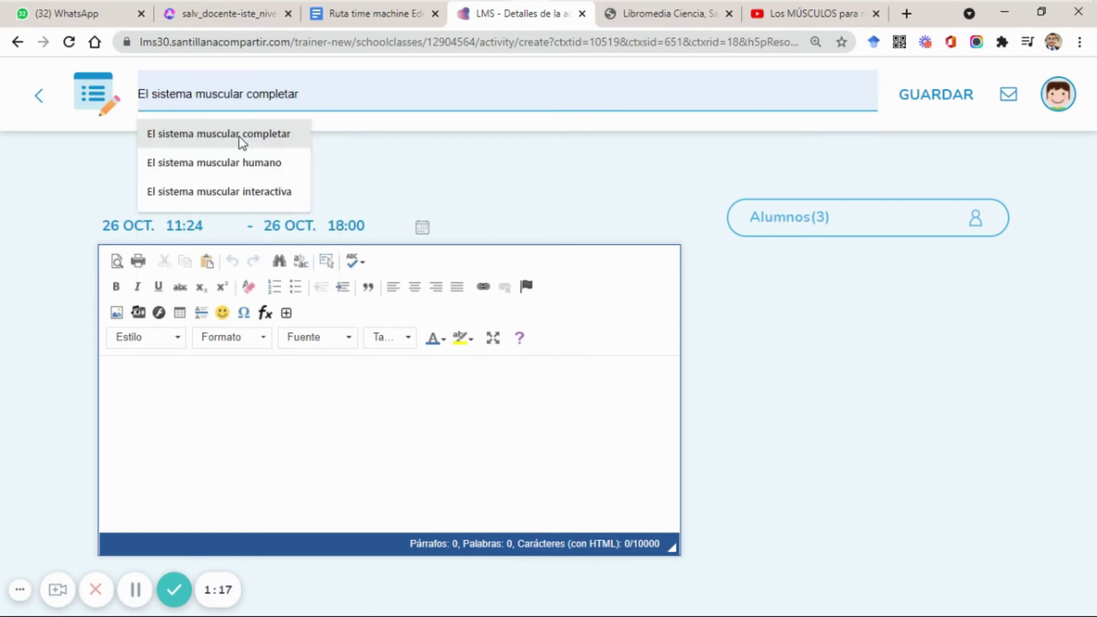
pyautogui.write('m')
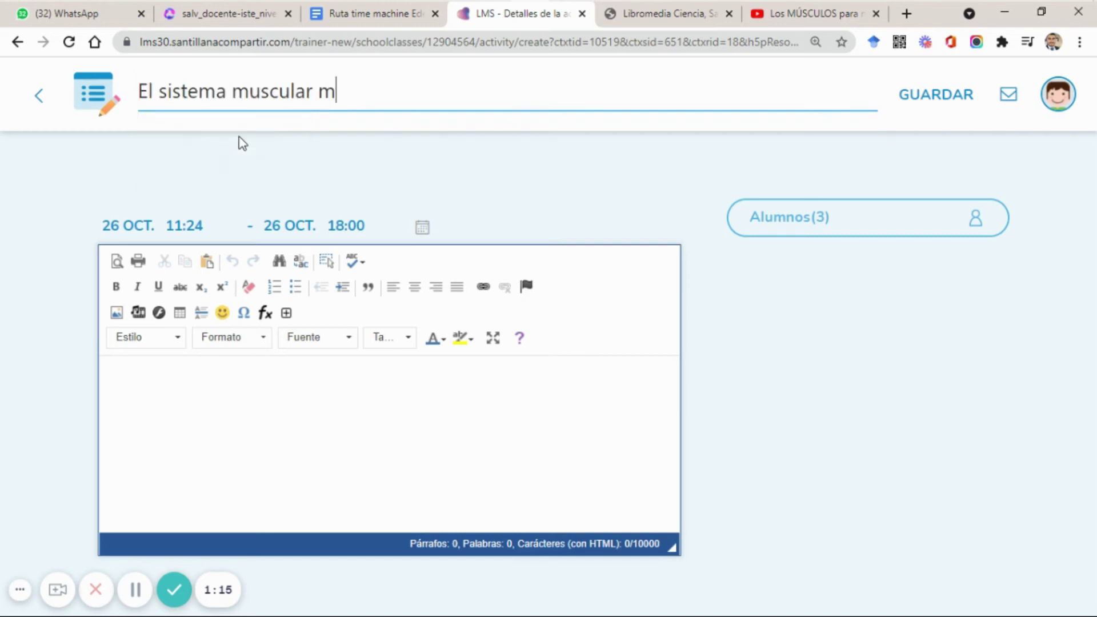
pyautogui.write('últiple')
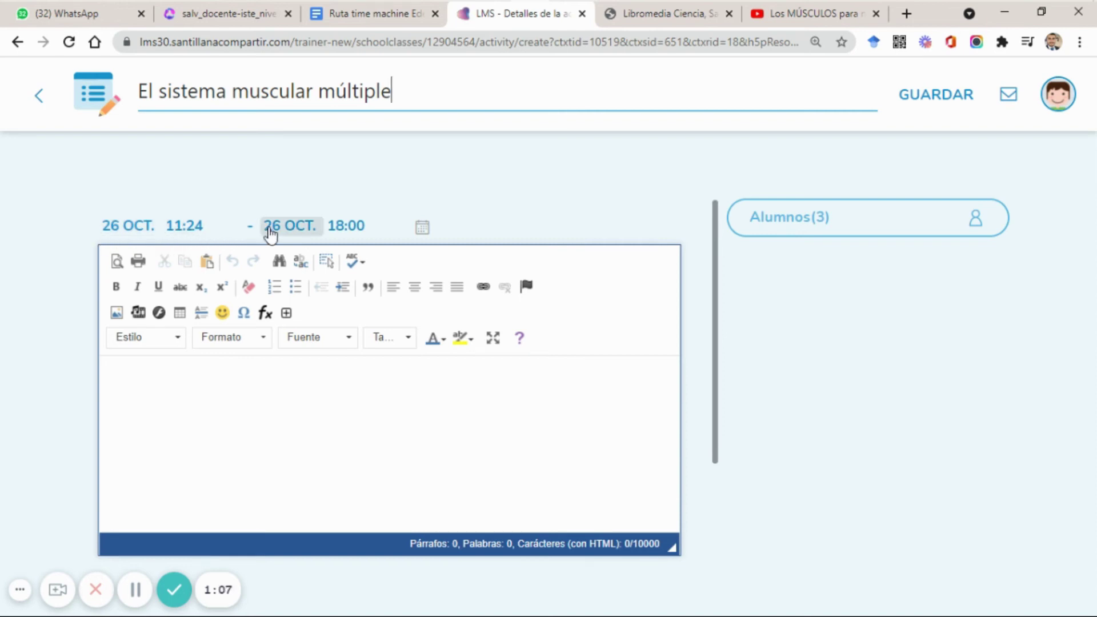
# Enter "Indicaciones" as the activity's description text and save the activity.
pyautogui.click(193, 386)
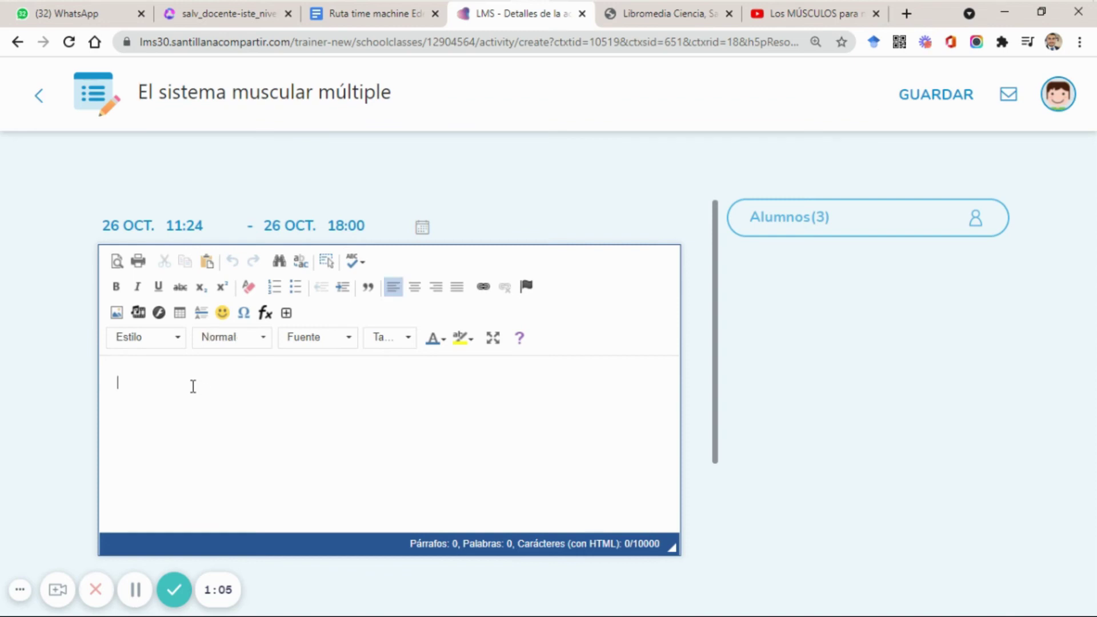
pyautogui.write('Indicaciones')
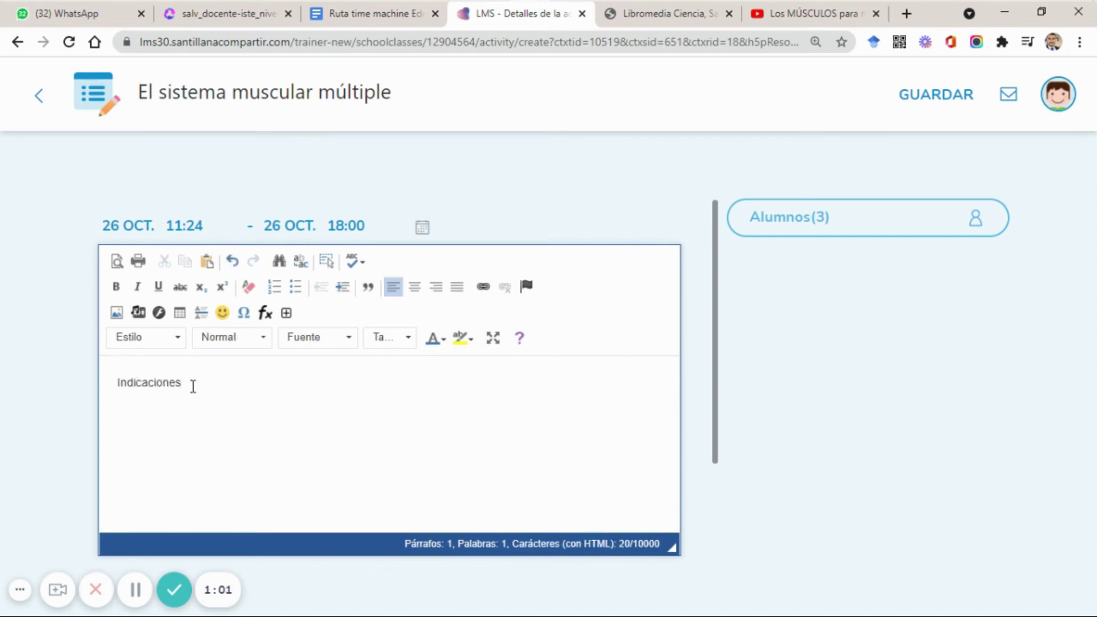
pyautogui.scroll(-3, 193, 386)
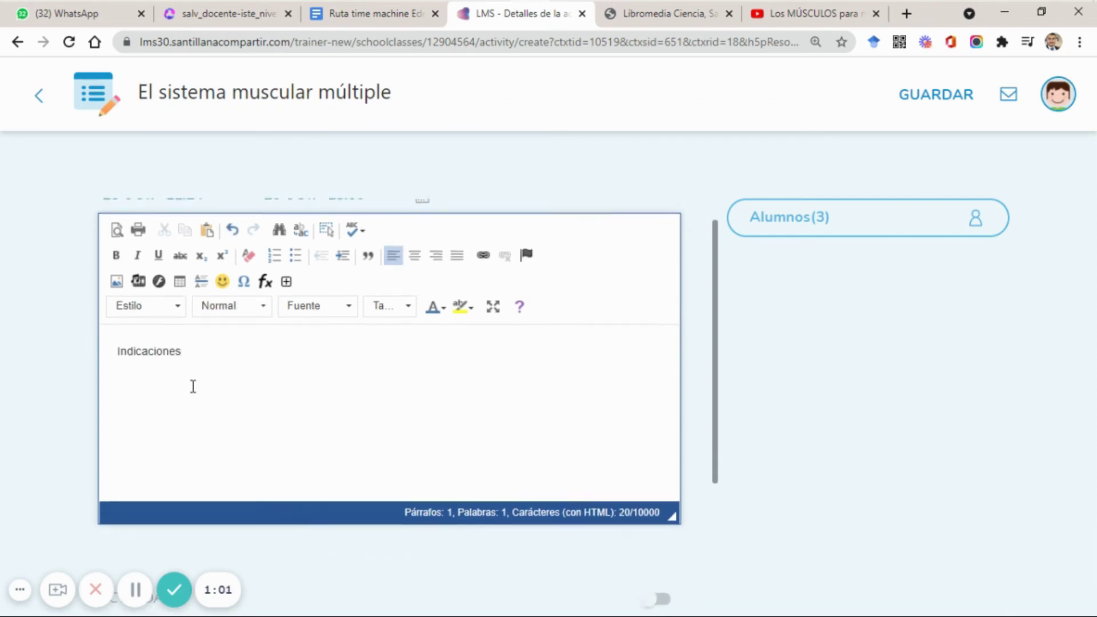
pyautogui.scroll(-2, 193, 386)
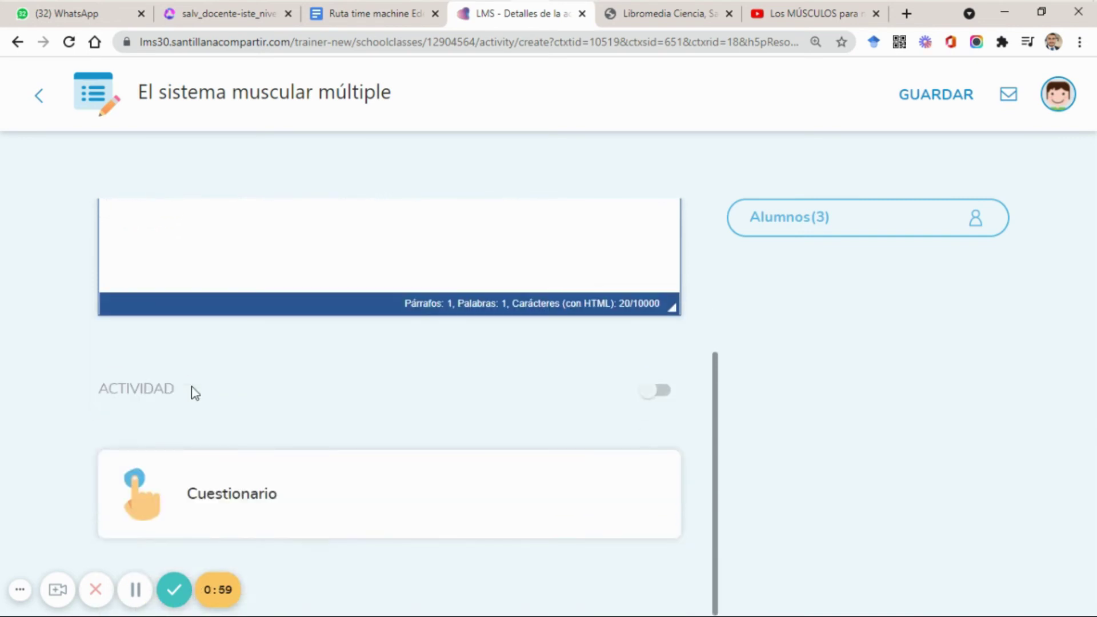
pyautogui.click(922, 110)
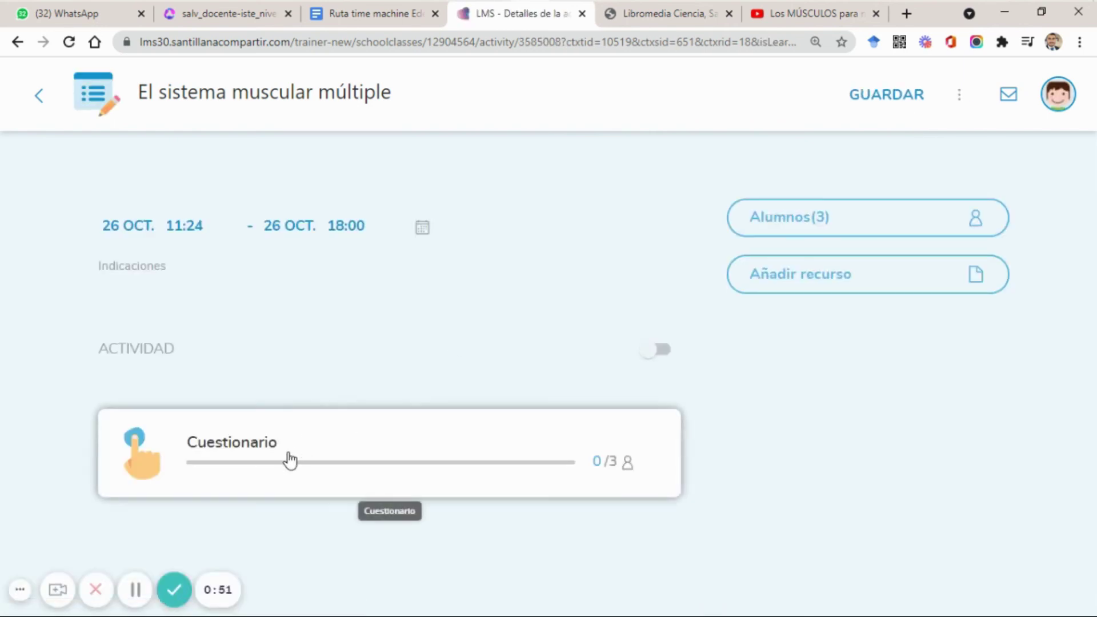
# Launch the saved questionnaire and examine its video, question and answer options as a preview.
pyautogui.click(314, 444)
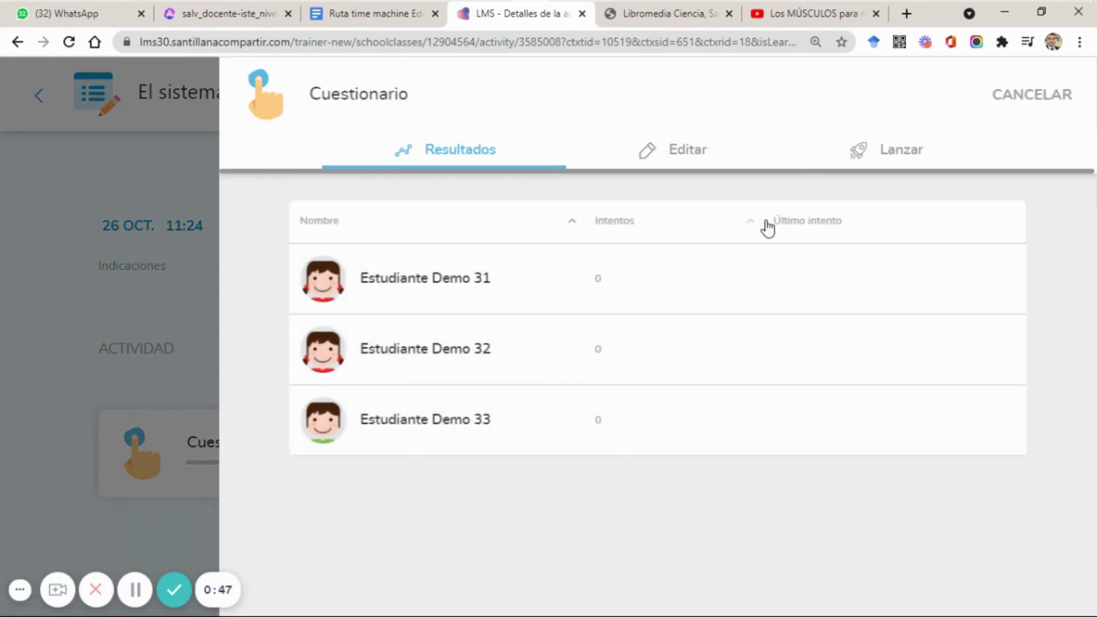
pyautogui.click(900, 153)
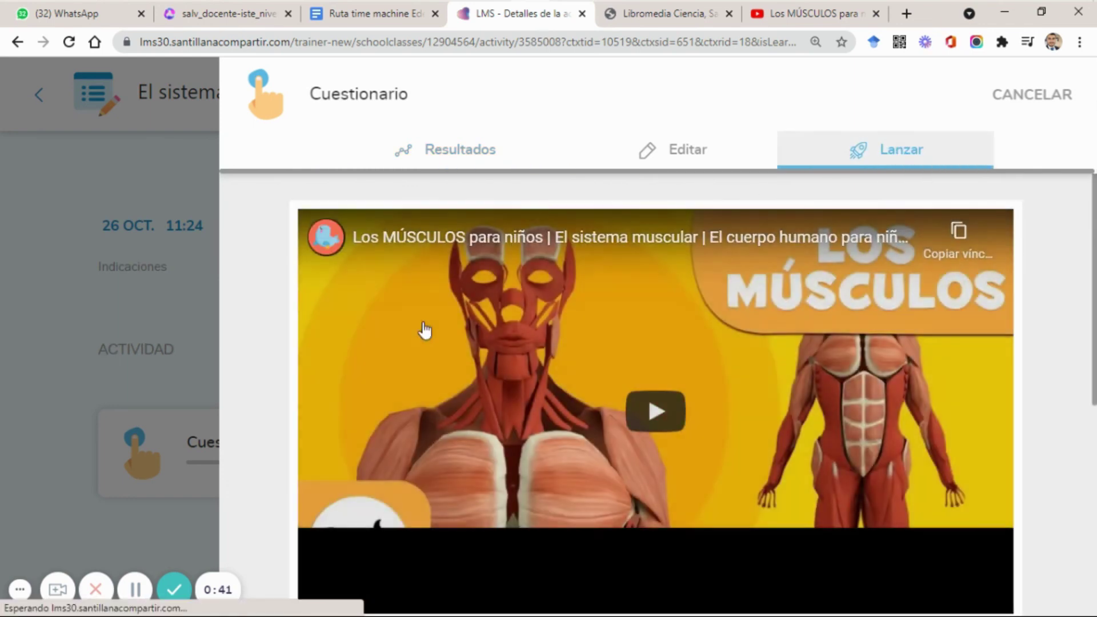
pyautogui.scroll(-6, 628, 437)
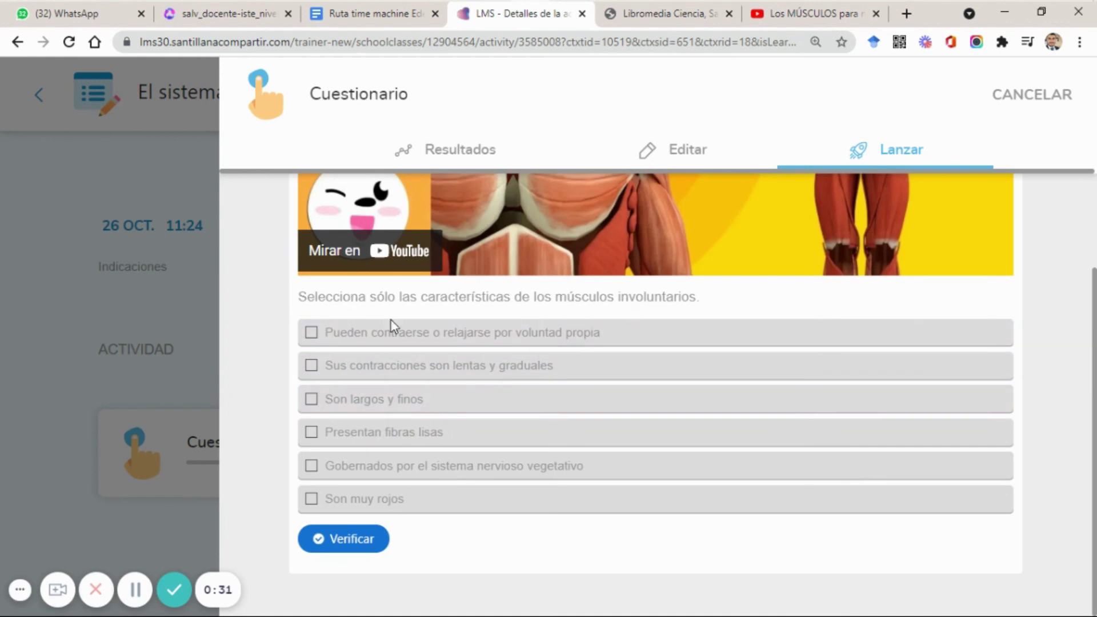
pyautogui.scroll(3, 457, 355)
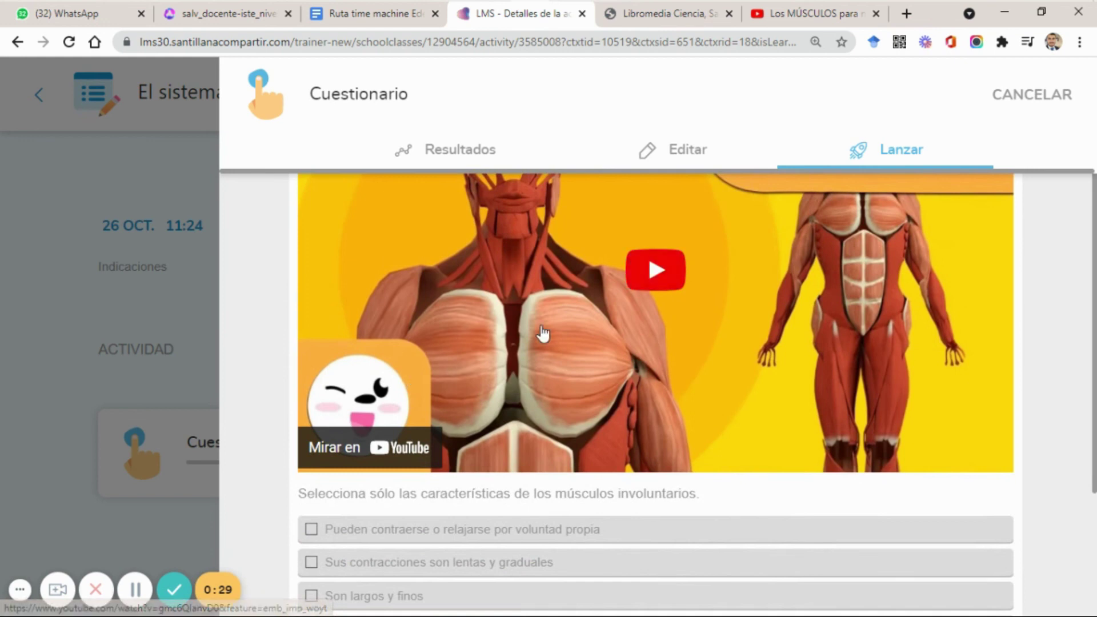
pyautogui.scroll(-3, 387, 513)
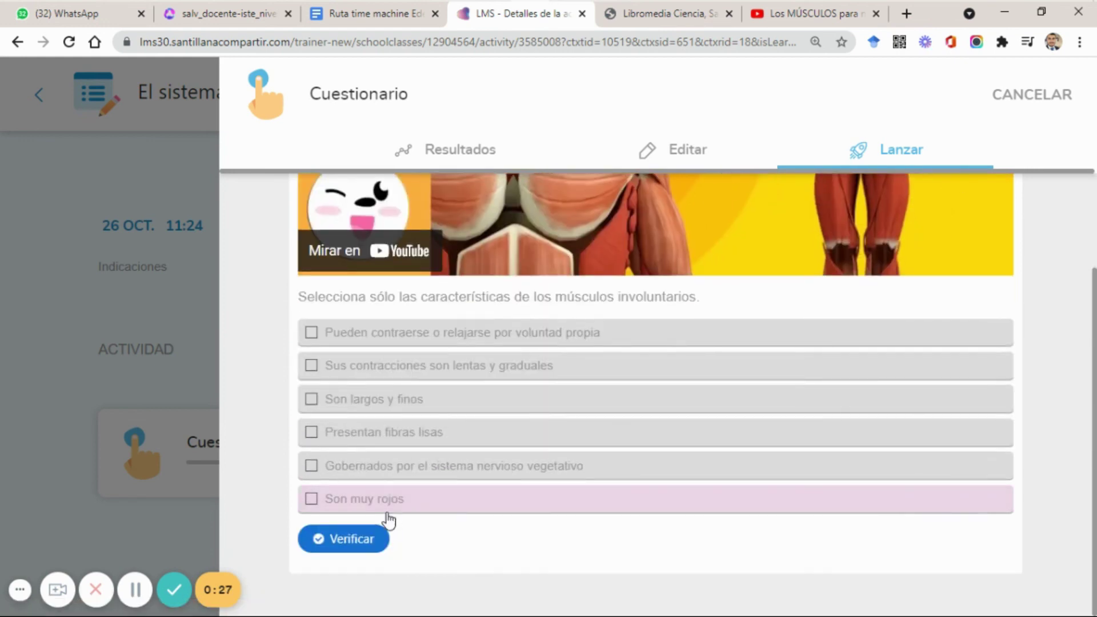